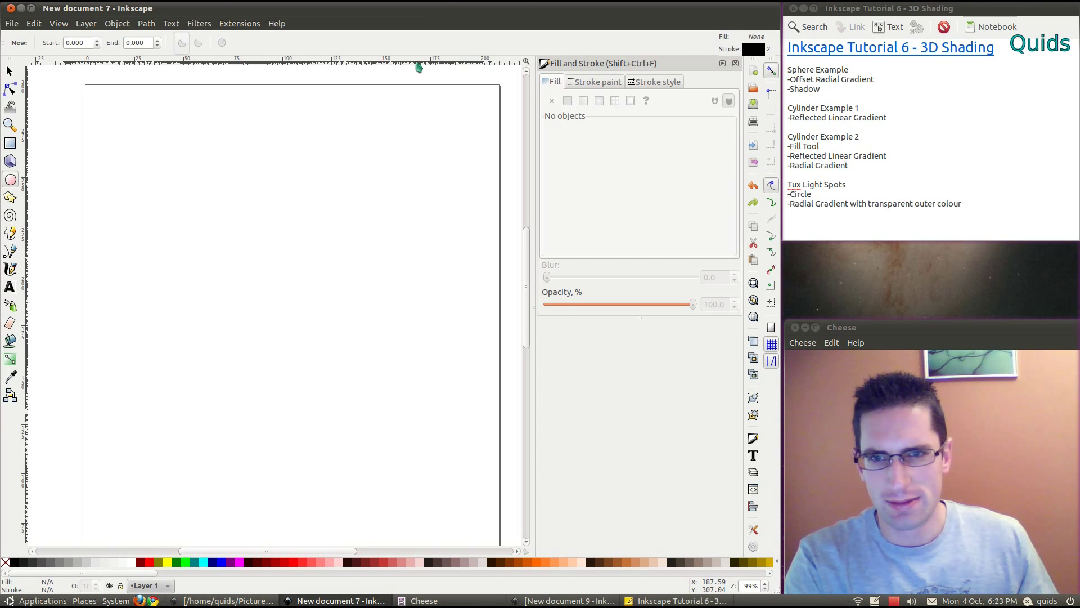
Draw a circle about 77 mm across in the upper half of the page and fill it with a radial gradient.
{"action": "scroll", "coordinate": [312, 262], "scroll_direction": "down", "scroll_amount": 1}
{"action": "scroll", "coordinate": [312, 264], "scroll_direction": "up", "scroll_amount": 1}
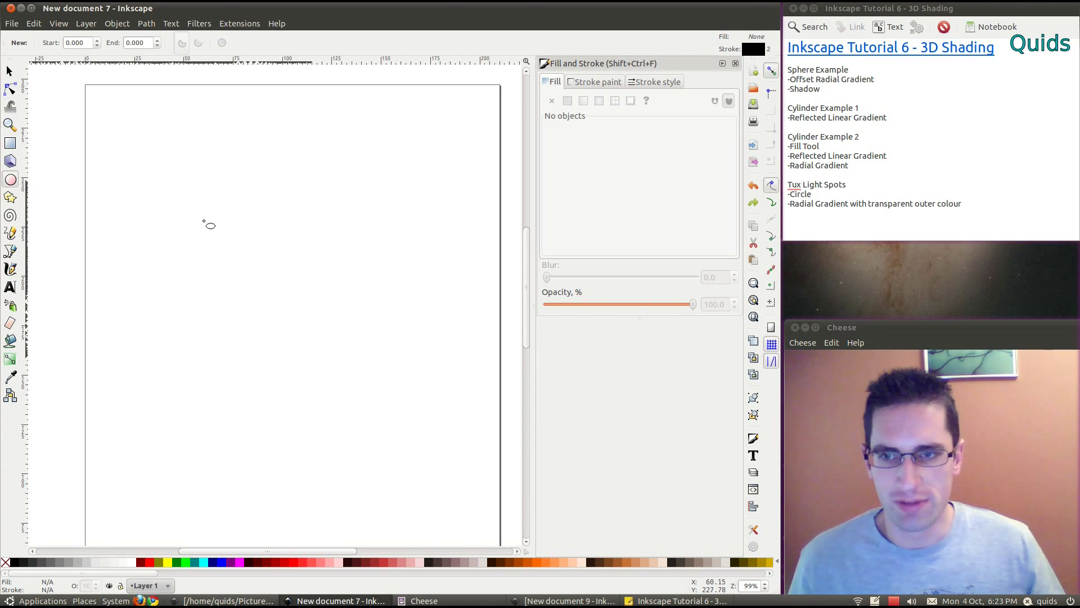
{"action": "left_click_drag", "start_coordinate": [195, 206], "coordinate": [349, 358]}
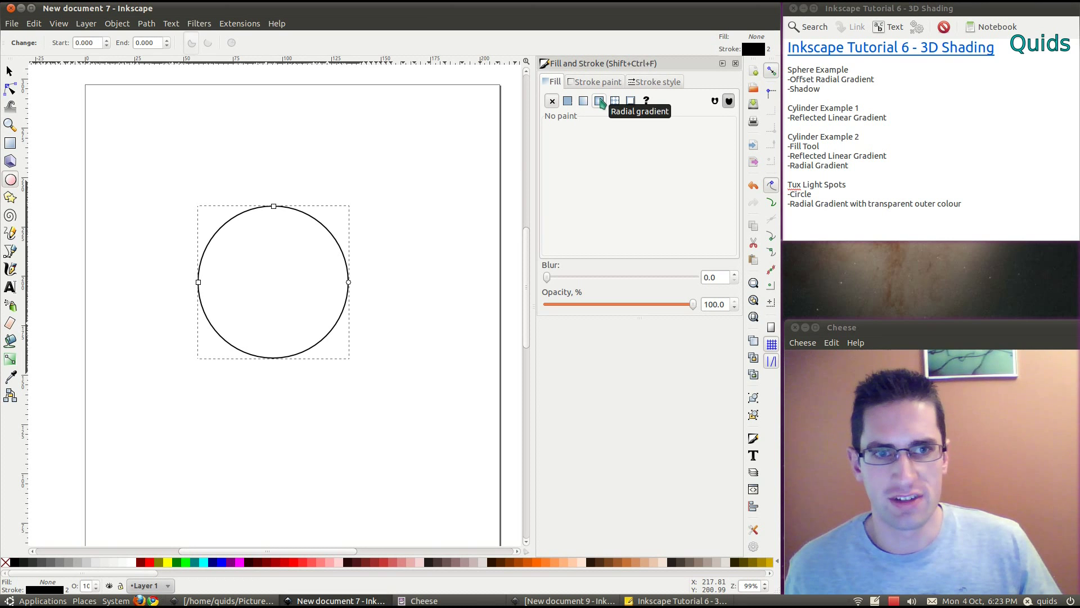
{"action": "left_click", "coordinate": [600, 101]}
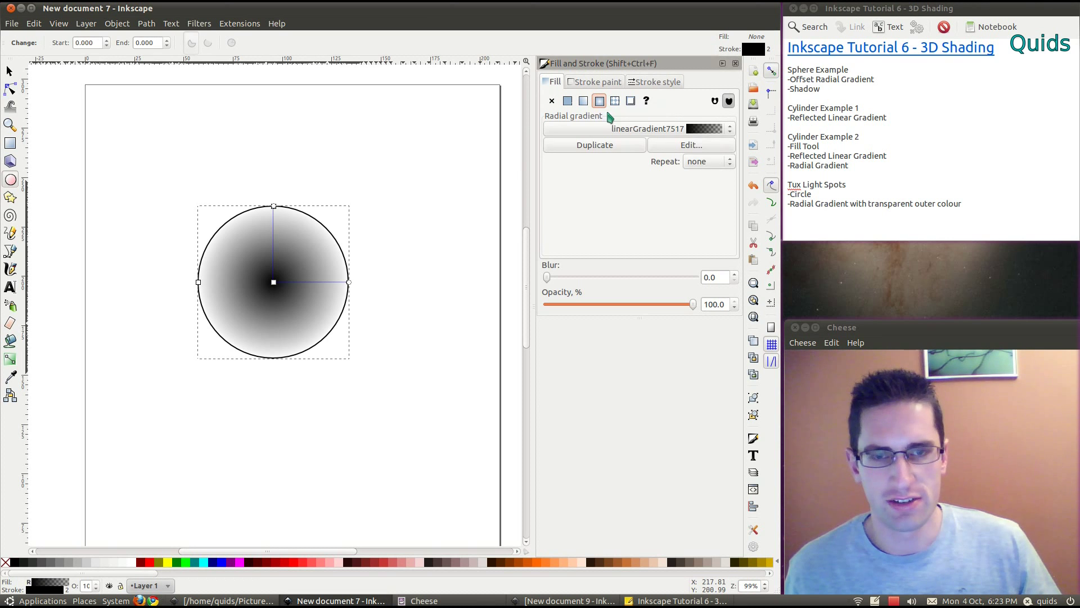
Colour the radial gradient's centre stop orange with hue 19, saturation 226 and lightness 136.
{"action": "key", "text": "g"}
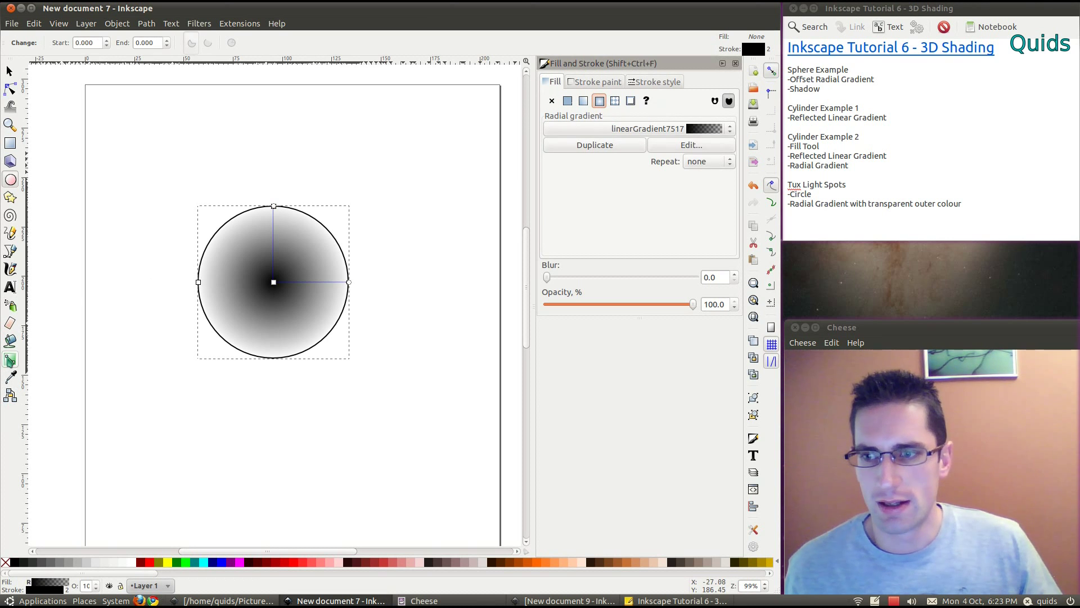
{"action": "left_click", "coordinate": [9, 360]}
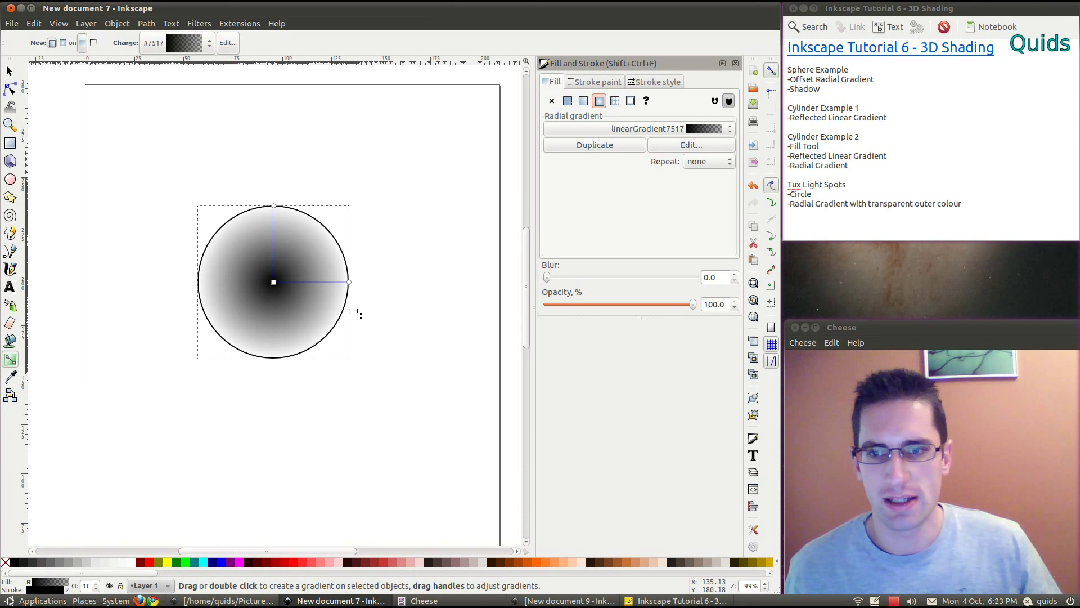
{"action": "left_click", "coordinate": [274, 282]}
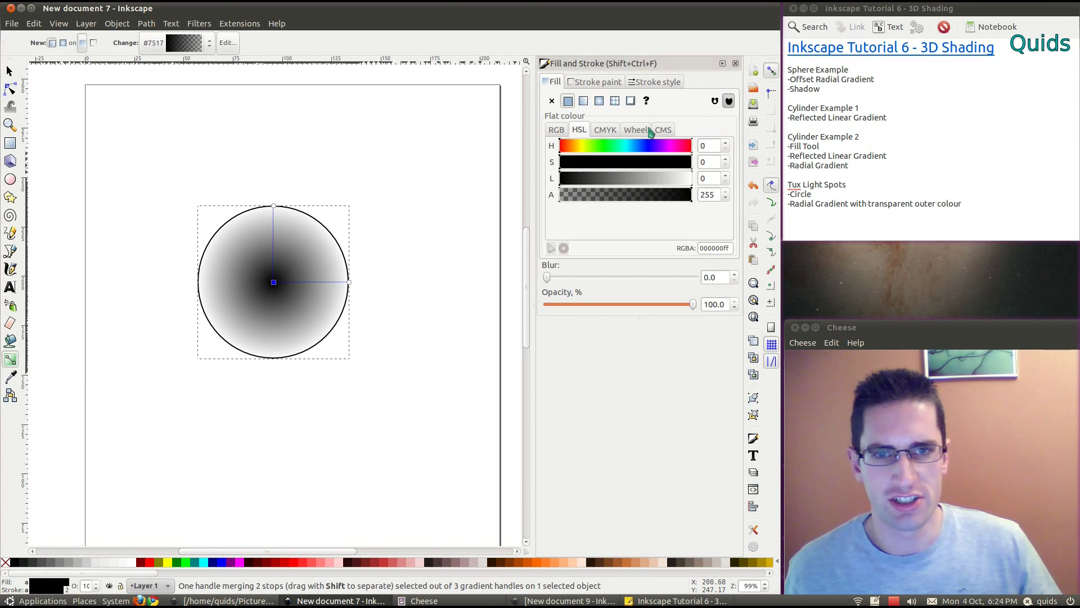
{"action": "left_click", "coordinate": [623, 148]}
{"action": "mouse_move", "coordinate": [619, 152]}
{"action": "left_mouse_down"}
{"action": "mouse_move", "coordinate": [636, 148]}
{"action": "mouse_move", "coordinate": [572, 149]}
{"action": "left_mouse_up"}
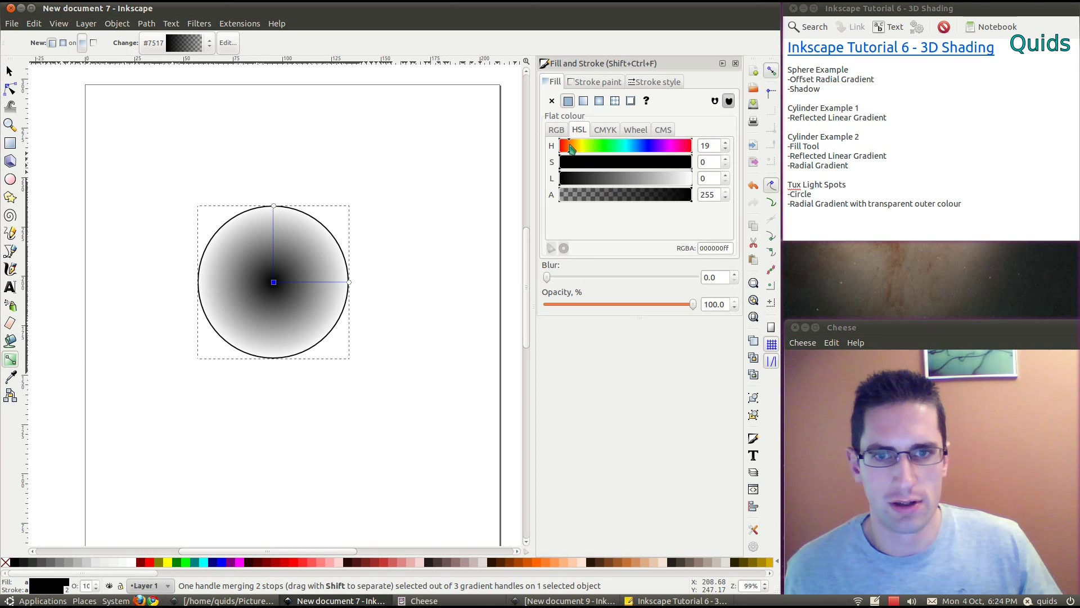
{"action": "left_click_drag", "start_coordinate": [613, 180], "coordinate": [678, 161]}
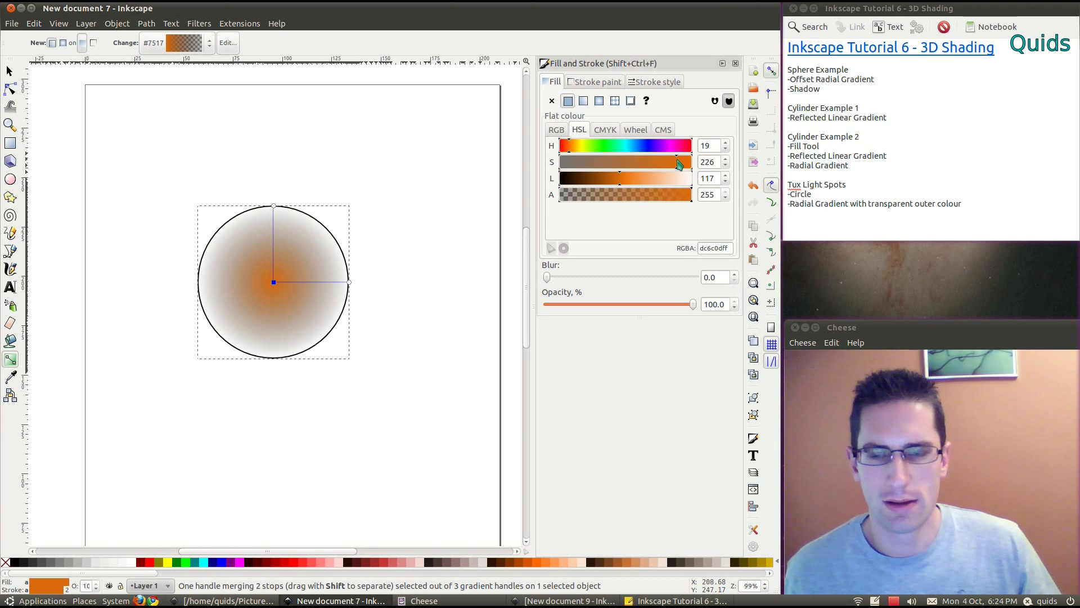
{"action": "mouse_move", "coordinate": [624, 184]}
{"action": "left_mouse_down"}
{"action": "mouse_move", "coordinate": [643, 182]}
{"action": "mouse_move", "coordinate": [632, 187]}
{"action": "left_mouse_up"}
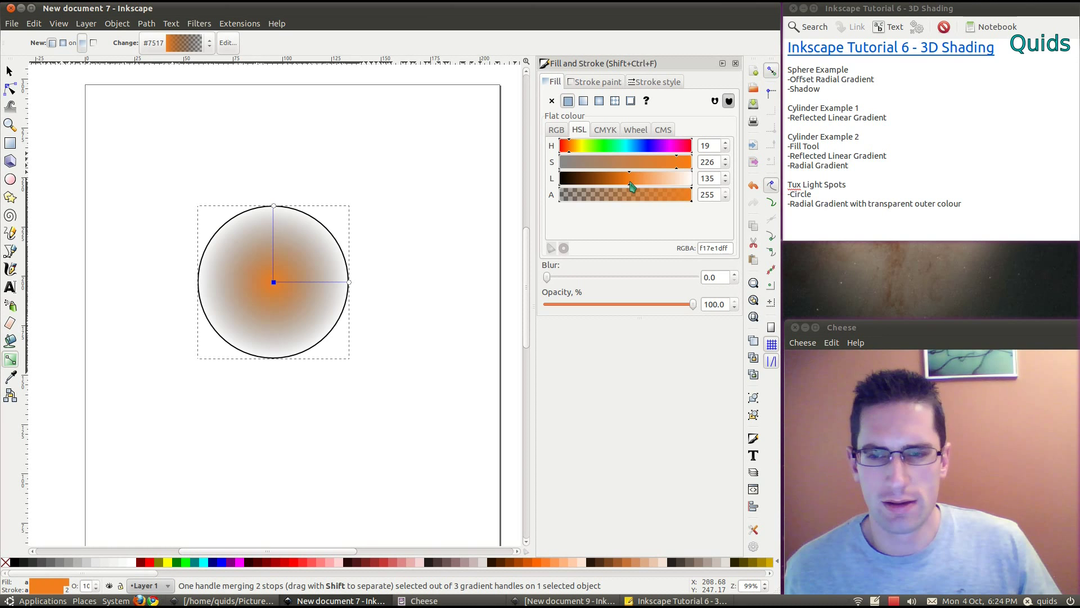
Copy the centre stop's colour code f17f1fff to the outer radius stop, and darken that stop to lightness 107.
{"action": "double_click", "coordinate": [728, 249]}
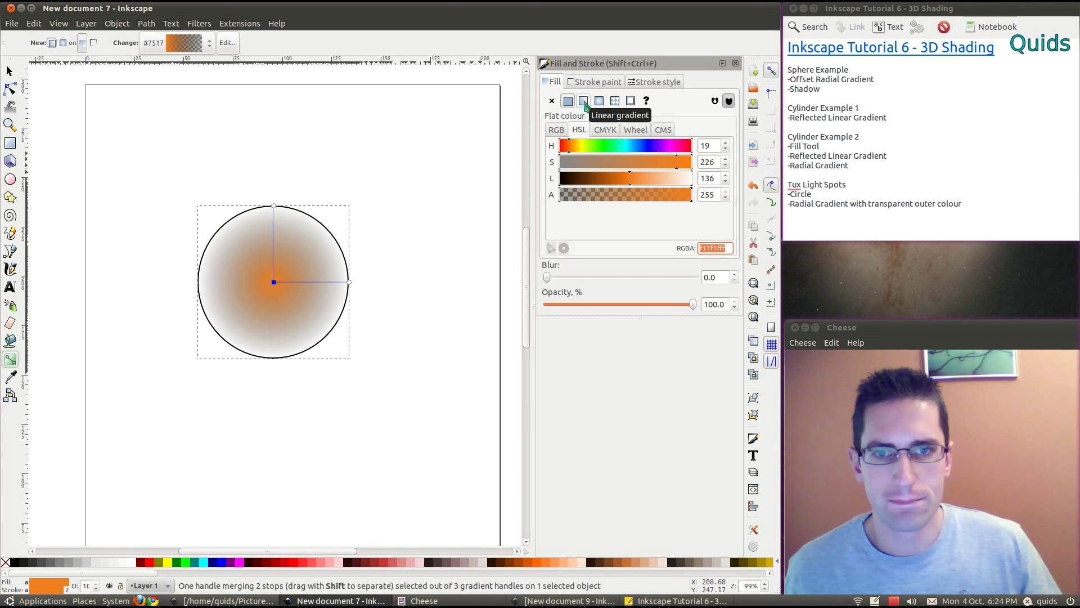
{"action": "left_click", "coordinate": [350, 282]}
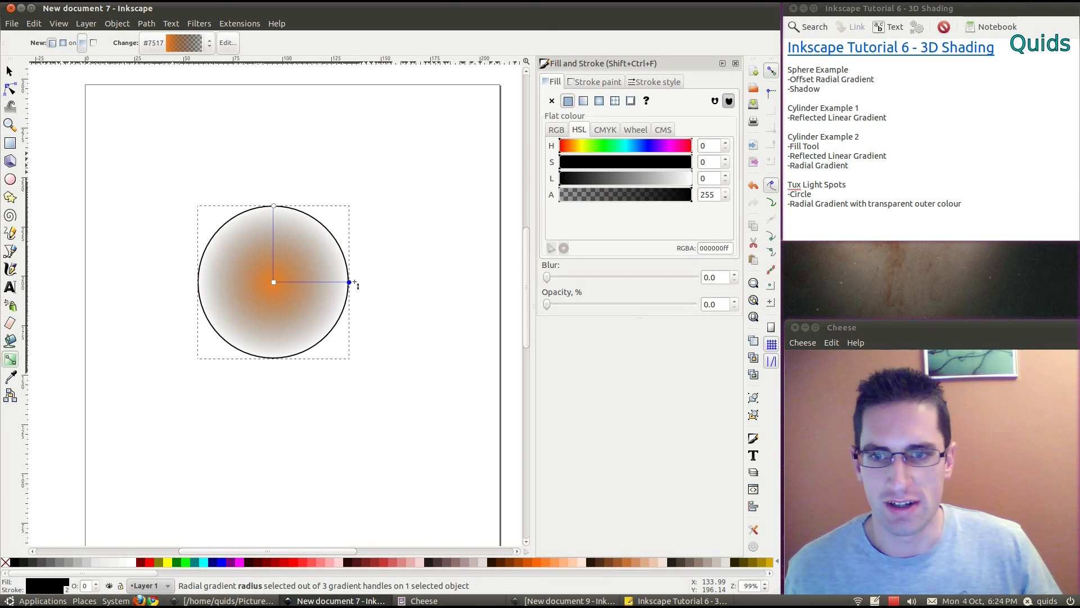
{"action": "left_click", "coordinate": [730, 248]}
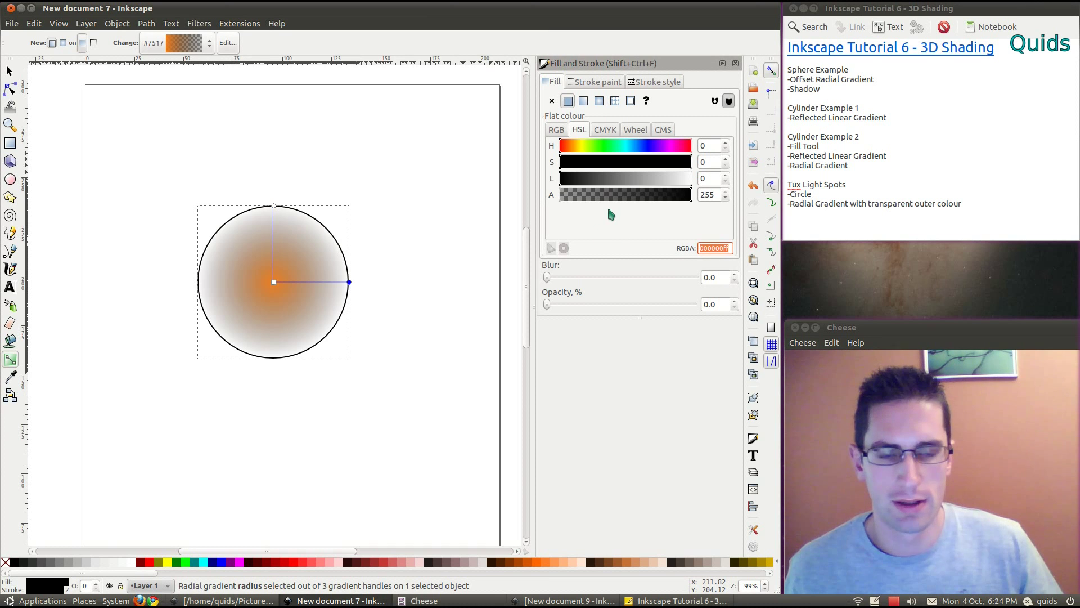
{"action": "type", "text": "F17F1fff"}
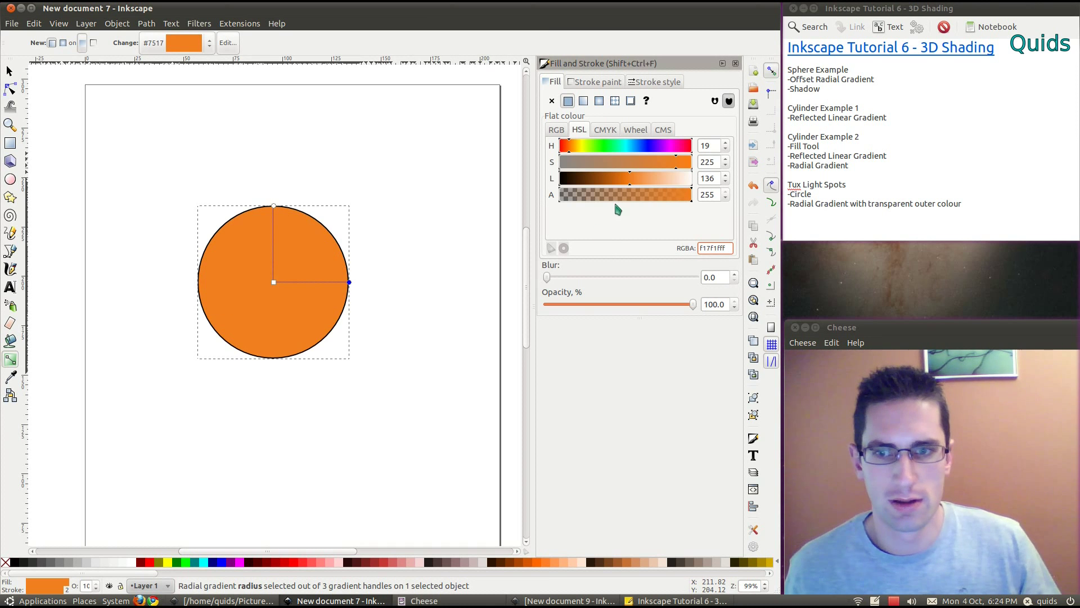
{"action": "mouse_move", "coordinate": [615, 189]}
{"action": "left_mouse_down"}
{"action": "mouse_move", "coordinate": [612, 179]}
{"action": "mouse_move", "coordinate": [633, 181]}
{"action": "left_mouse_up"}
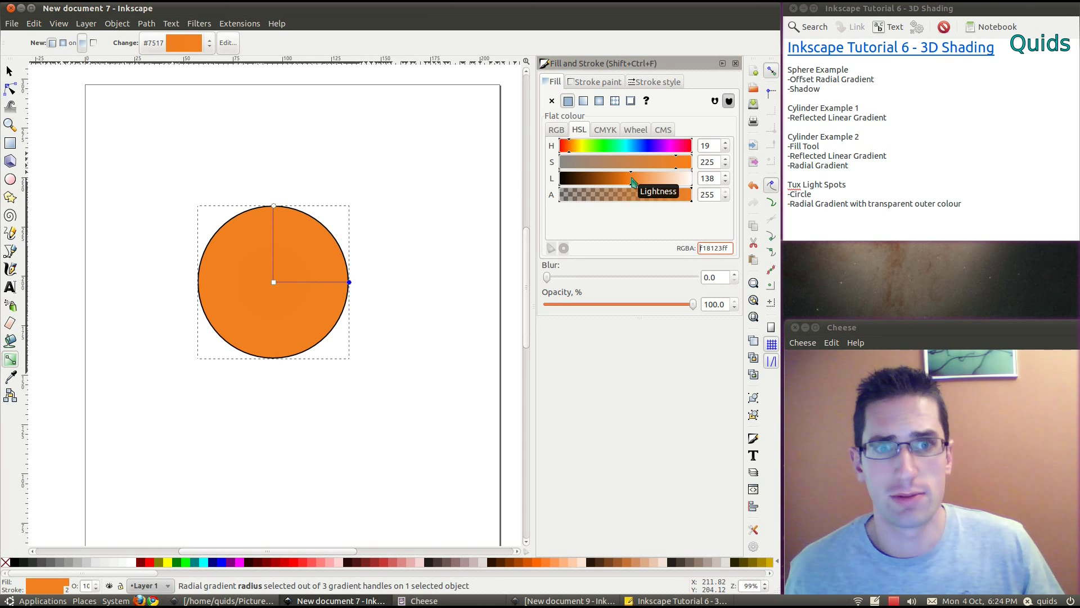
{"action": "left_click_drag", "start_coordinate": [634, 182], "coordinate": [614, 180]}
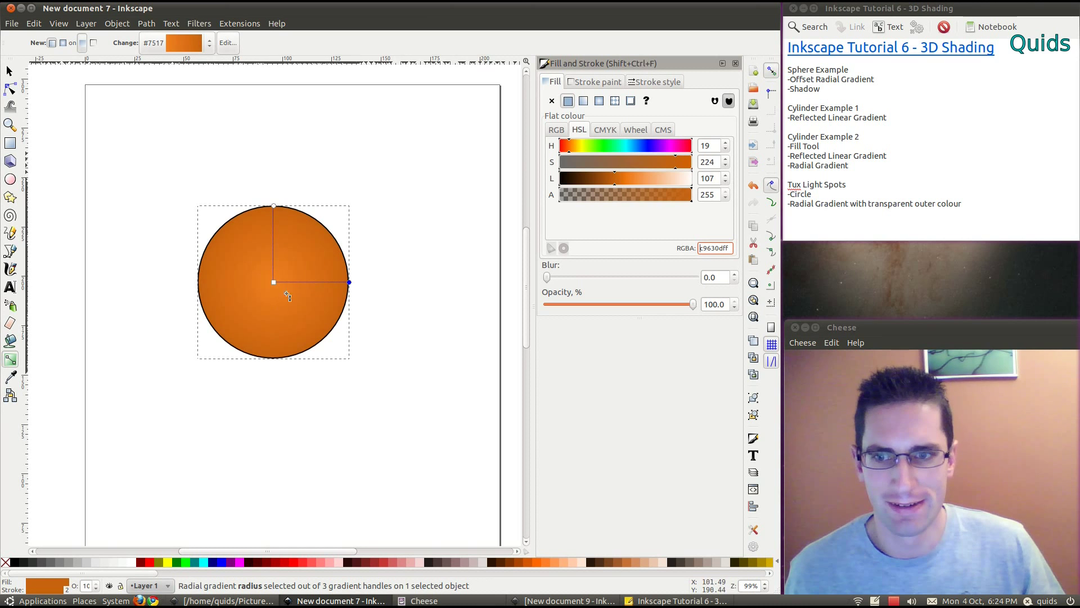
Lighten the gradient's centre stop to lightness 159, move the gradient centre toward the circle's upper left, and deselect the circle.
{"action": "left_click", "coordinate": [273, 282]}
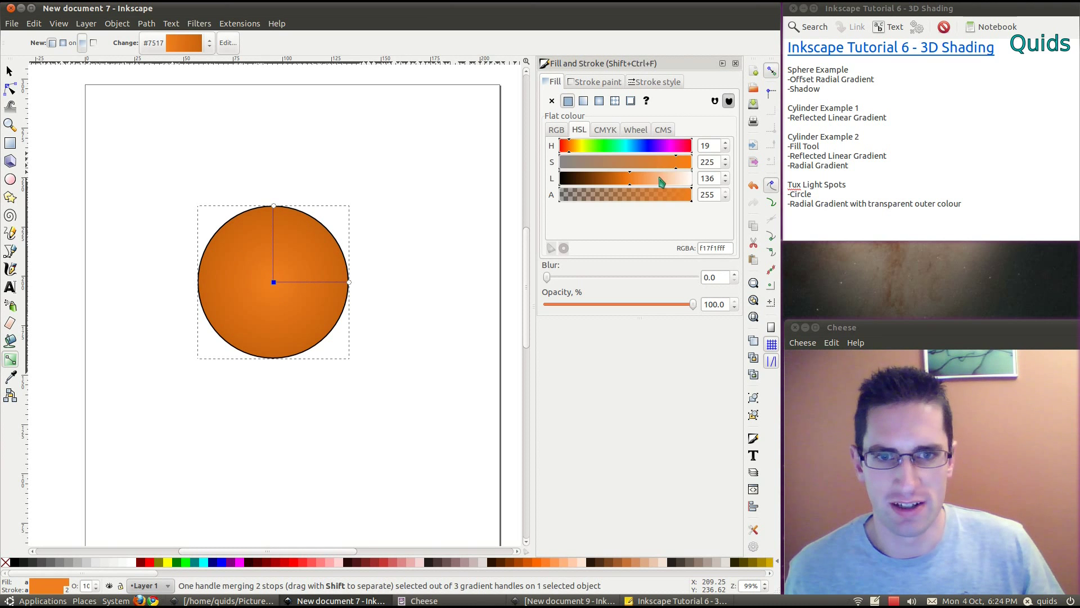
{"action": "left_click_drag", "start_coordinate": [639, 183], "coordinate": [640, 184]}
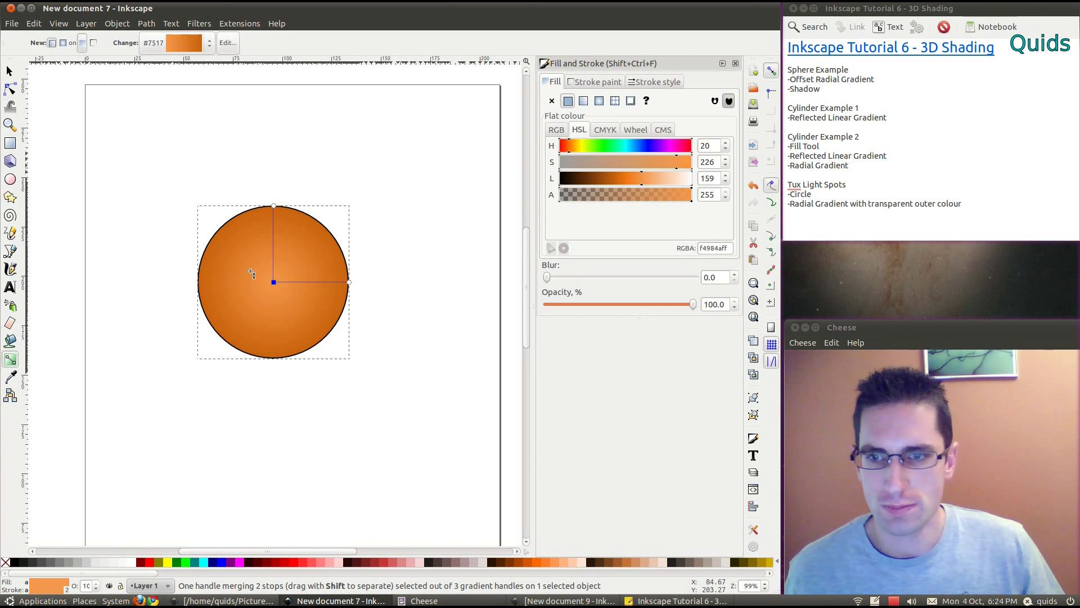
{"action": "left_click_drag", "start_coordinate": [275, 283], "coordinate": [241, 242]}
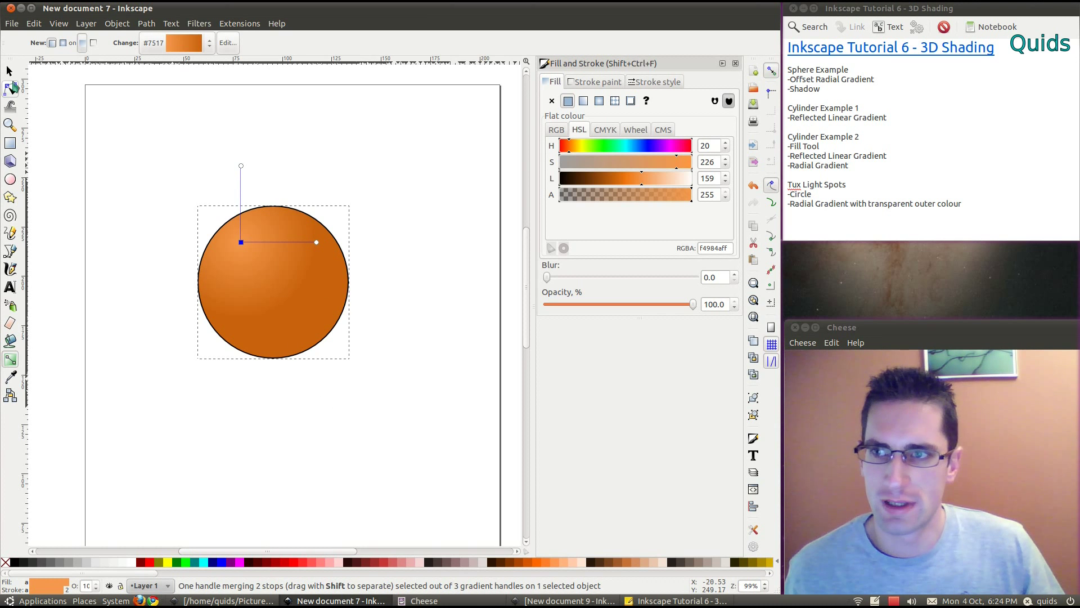
{"action": "left_click", "coordinate": [9, 71]}
{"action": "left_click", "coordinate": [434, 364]}
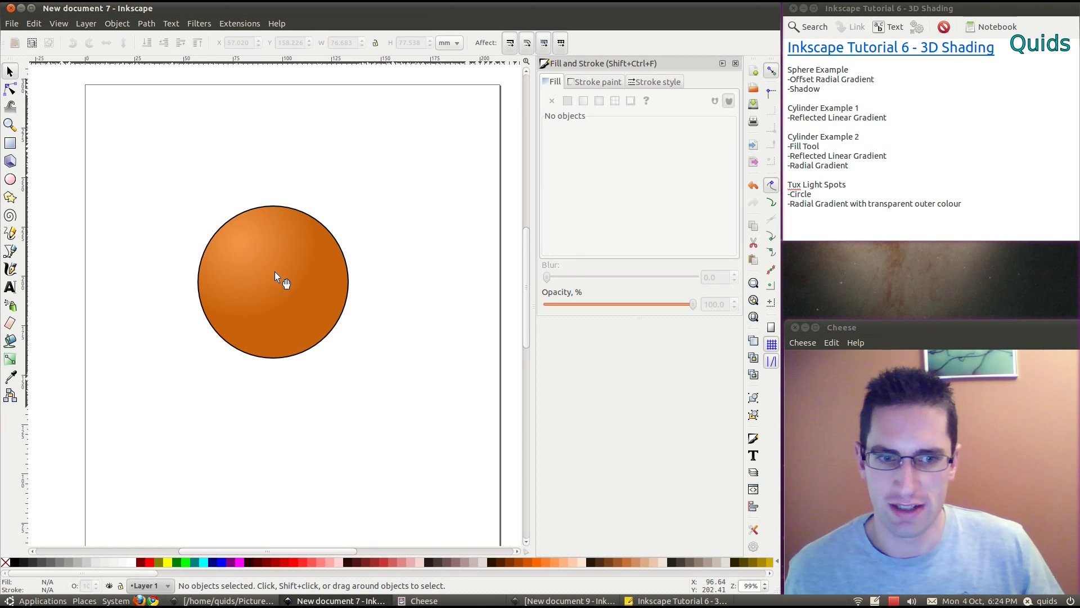
Place a copy of the sphere over its lower right at about X 79, Y 132 mm and fill it with flat black.
{"action": "left_click", "coordinate": [280, 359]}
{"action": "key", "text": "ctrl"}
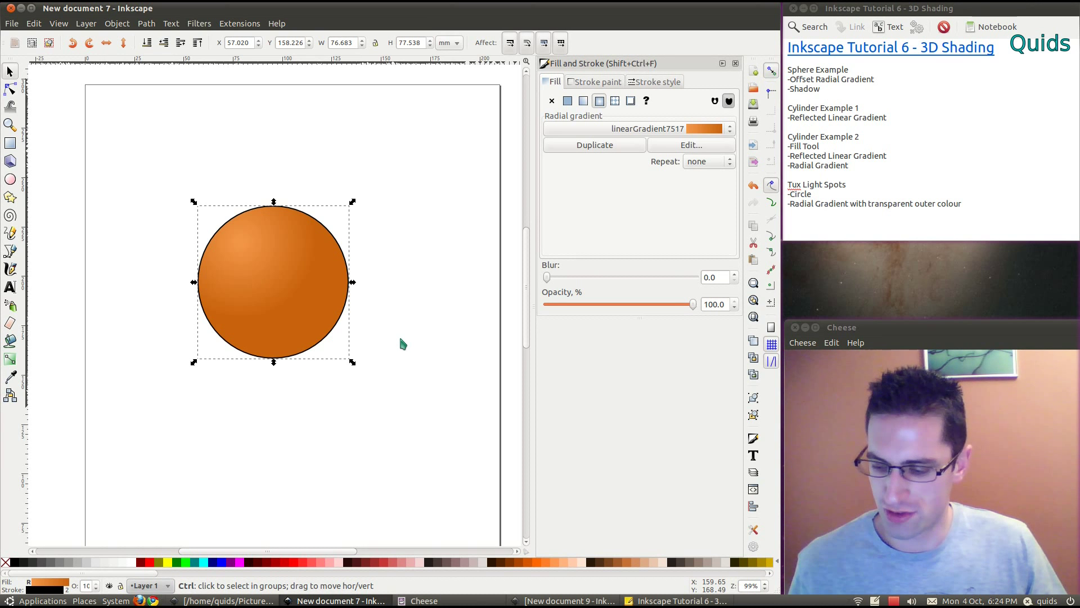
{"action": "left_click", "coordinate": [330, 338]}
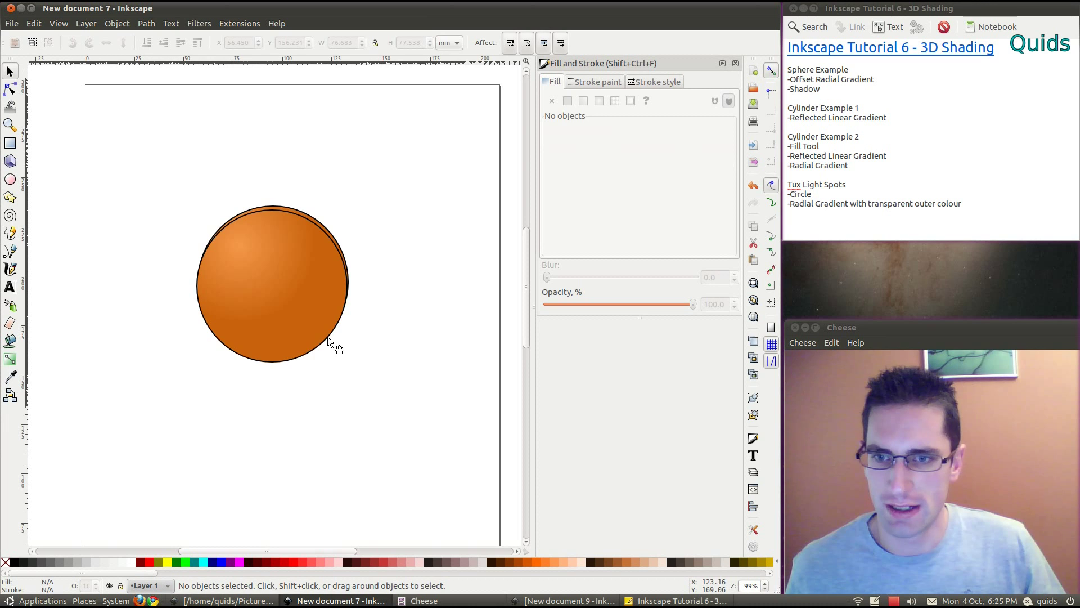
{"action": "key", "text": "ctrl+v"}
{"action": "left_click_drag", "start_coordinate": [392, 413], "coordinate": [379, 393]}
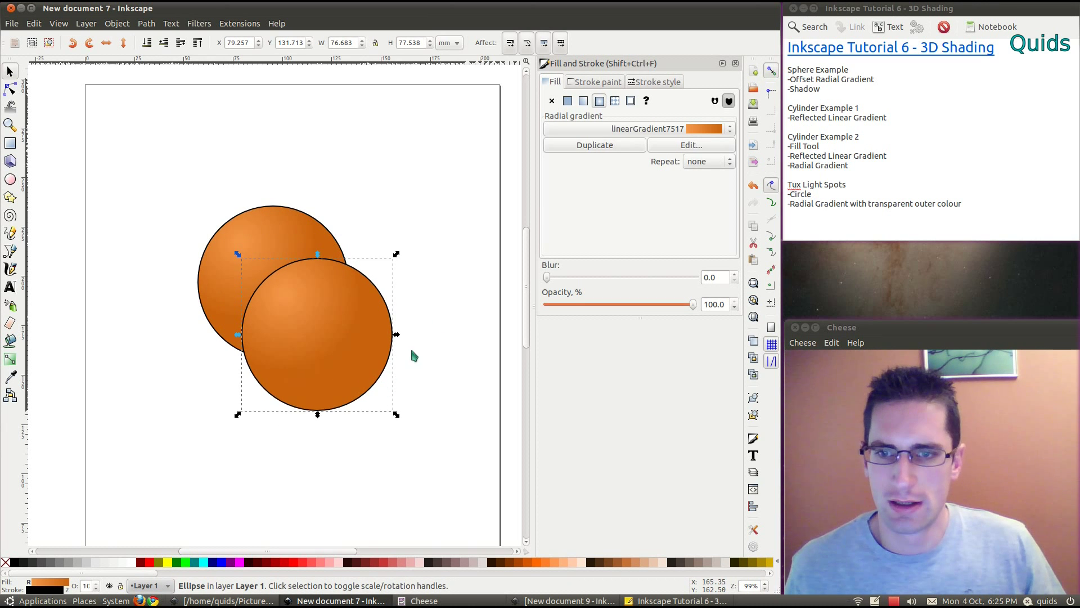
{"action": "left_click", "coordinate": [568, 102]}
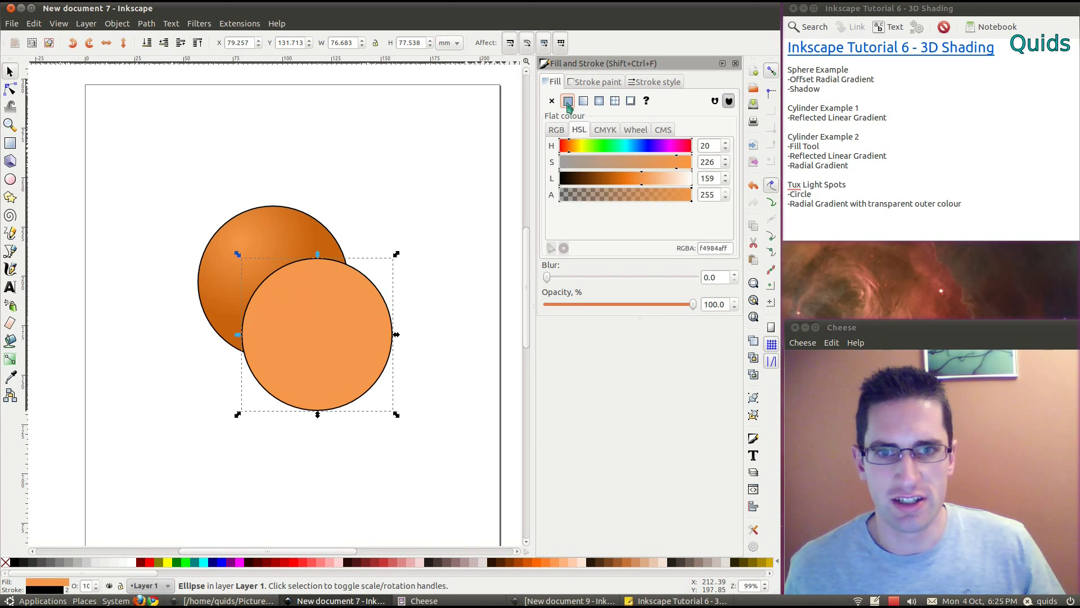
{"action": "left_click_drag", "start_coordinate": [597, 186], "coordinate": [532, 186]}
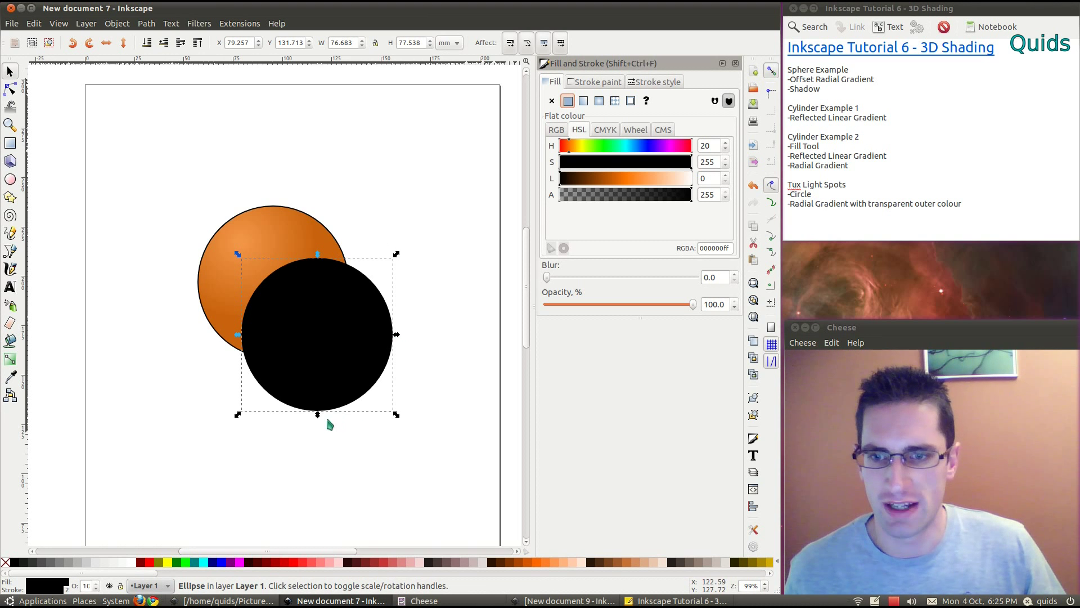
Skew the black copy horizontally into a slanted ellipse about 83 mm wide and place it behind the sphere's lower right as a shadow.
{"action": "left_click", "coordinate": [332, 372]}
{"action": "left_click_drag", "start_coordinate": [318, 415], "coordinate": [350, 415]}
{"action": "left_click_drag", "start_coordinate": [356, 366], "coordinate": [348, 372]}
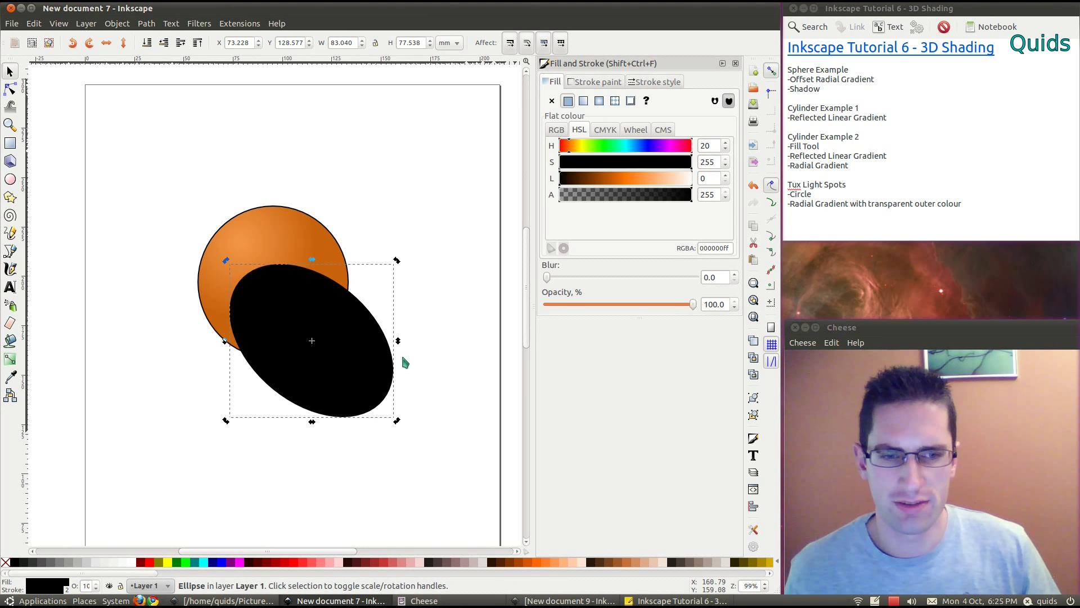
{"action": "key", "text": "End"}
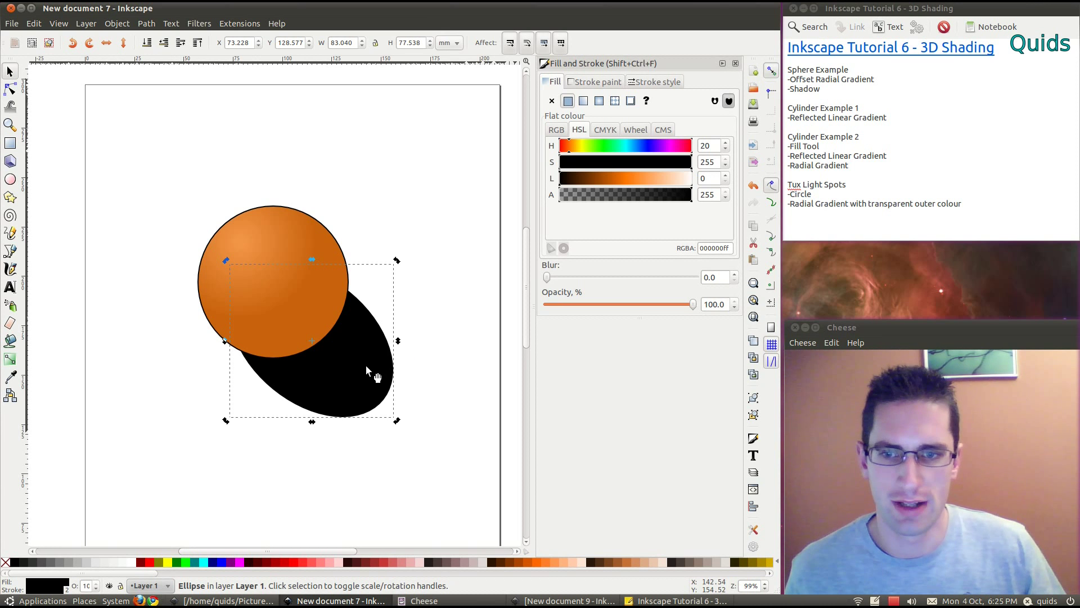
{"action": "left_click_drag", "start_coordinate": [359, 372], "coordinate": [351, 372]}
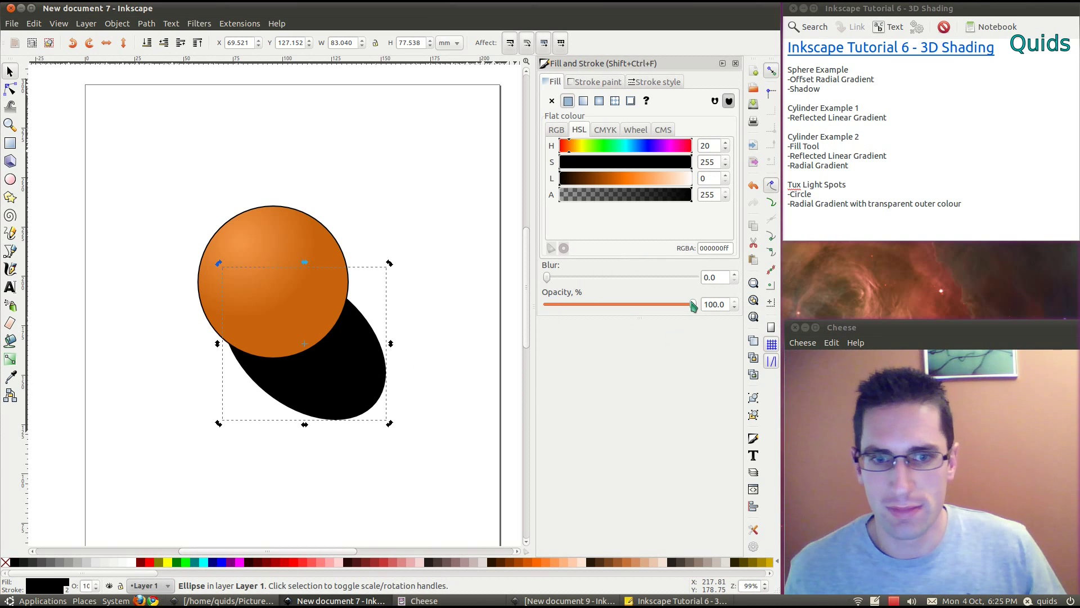
Set the shadow's opacity to 40% and scale it down to about 80 by 74 mm.
{"action": "left_click_drag", "start_coordinate": [695, 308], "coordinate": [612, 307]}
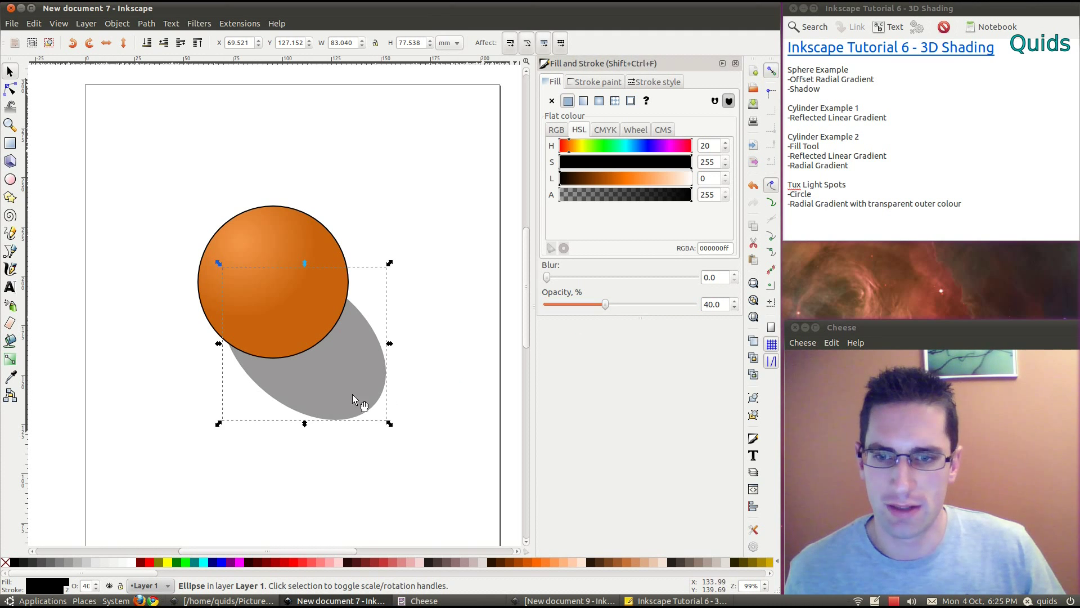
{"action": "mouse_move", "coordinate": [390, 423]}
{"action": "left_mouse_down"}
{"action": "mouse_move", "coordinate": [377, 401]}
{"action": "mouse_move", "coordinate": [384, 412]}
{"action": "left_mouse_up"}
{"action": "left_click", "coordinate": [178, 332]}
{"action": "scroll", "coordinate": [178, 331], "scroll_direction": "down", "scroll_amount": 3, "text": "ctrl"}
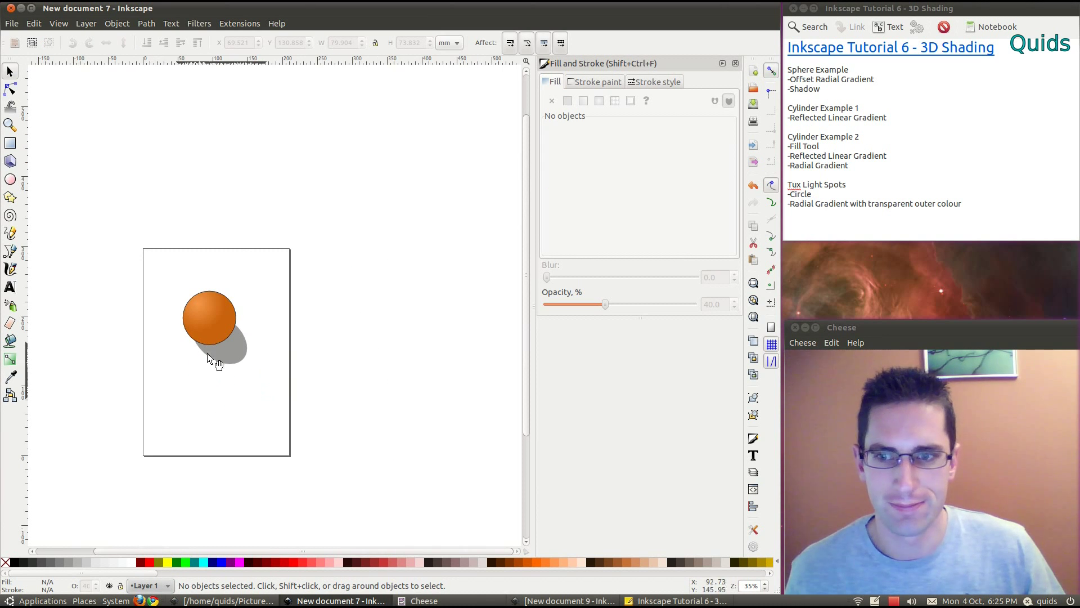
{"action": "scroll", "coordinate": [231, 360], "scroll_direction": "up", "scroll_amount": 4, "text": "ctrl"}
{"action": "scroll", "coordinate": [231, 360], "scroll_direction": "down", "scroll_amount": 2, "text": "ctrl"}
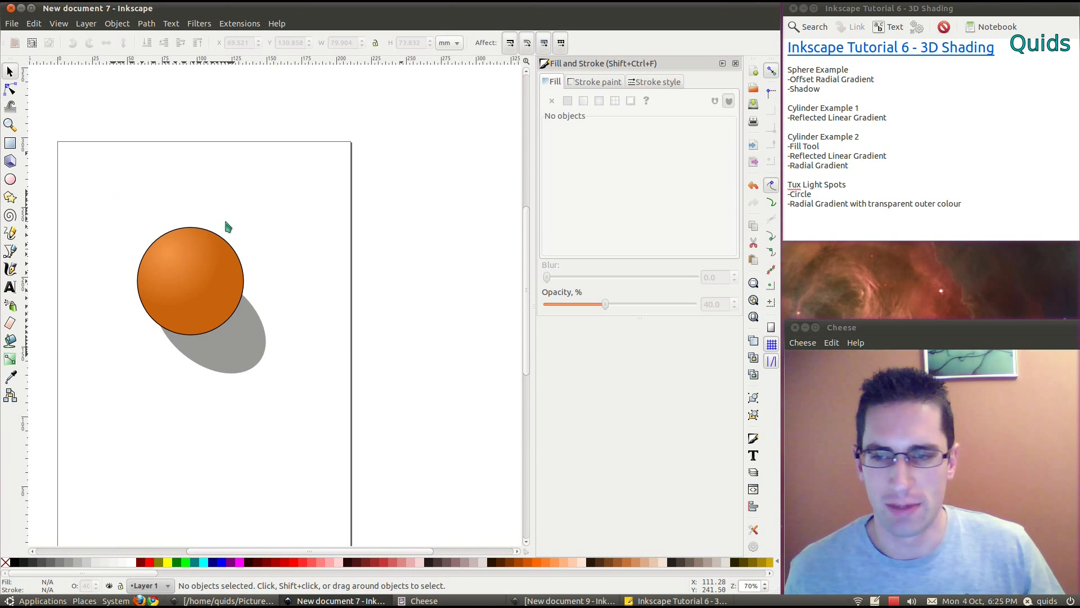
Switch to the Eg2.svg drawing and fill the upper cylinder outline with a linear gradient.
{"action": "left_click", "coordinate": [340, 601]}
{"action": "left_click", "coordinate": [228, 601]}
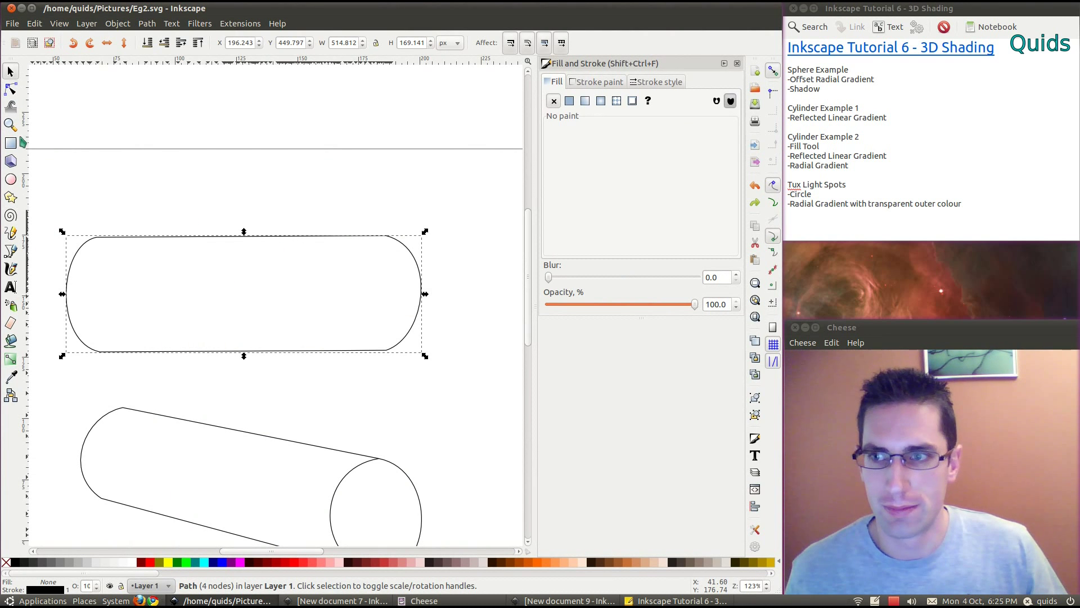
{"action": "left_click", "coordinate": [585, 102]}
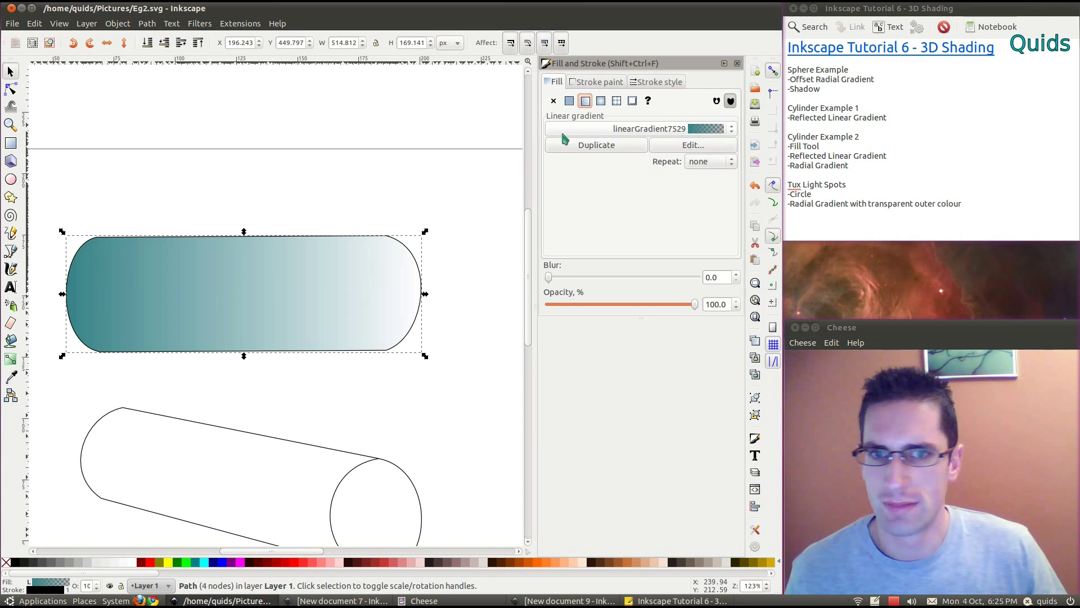
{"action": "left_click", "coordinate": [580, 129]}
{"action": "left_click", "coordinate": [580, 128]}
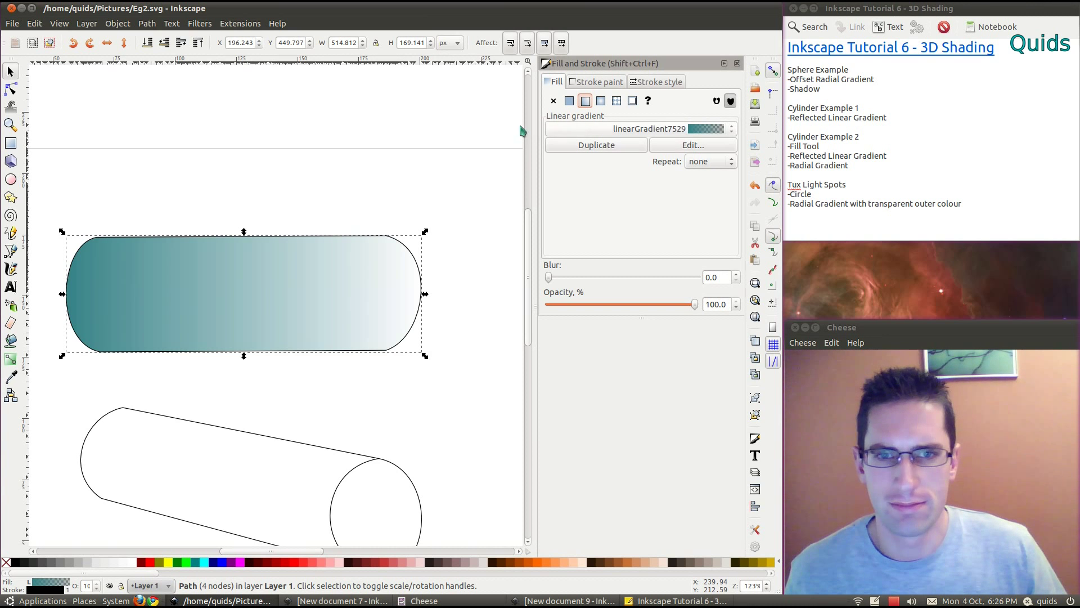
Reorient the upper cylinder's linear gradient vertically, starting at the middle of its top edge and ending at its centre.
{"action": "left_click", "coordinate": [11, 359]}
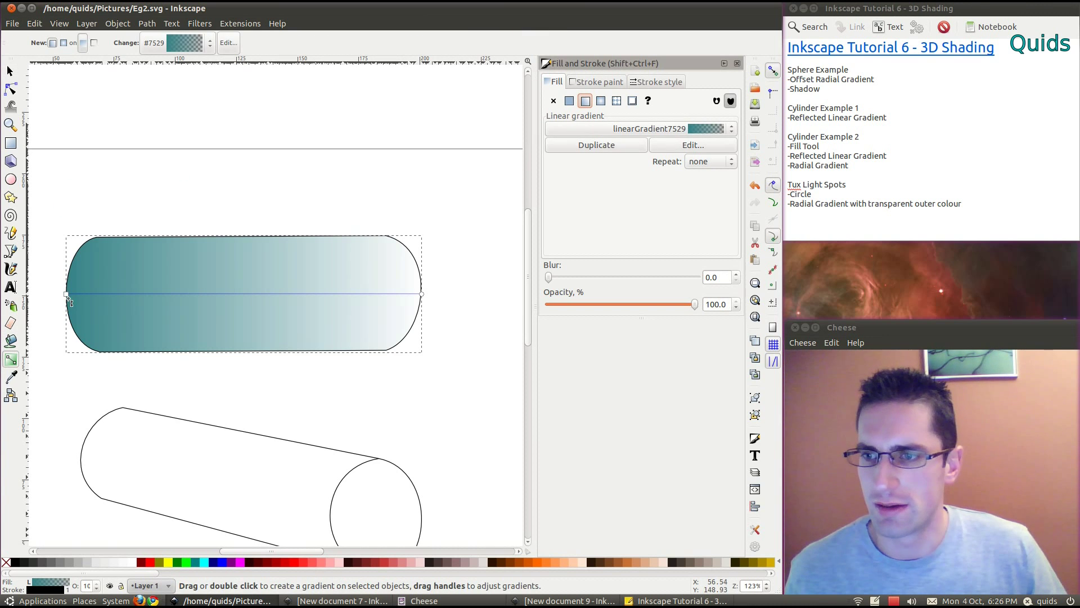
{"action": "left_click", "coordinate": [67, 294]}
{"action": "left_click_drag", "start_coordinate": [67, 295], "coordinate": [242, 237]}
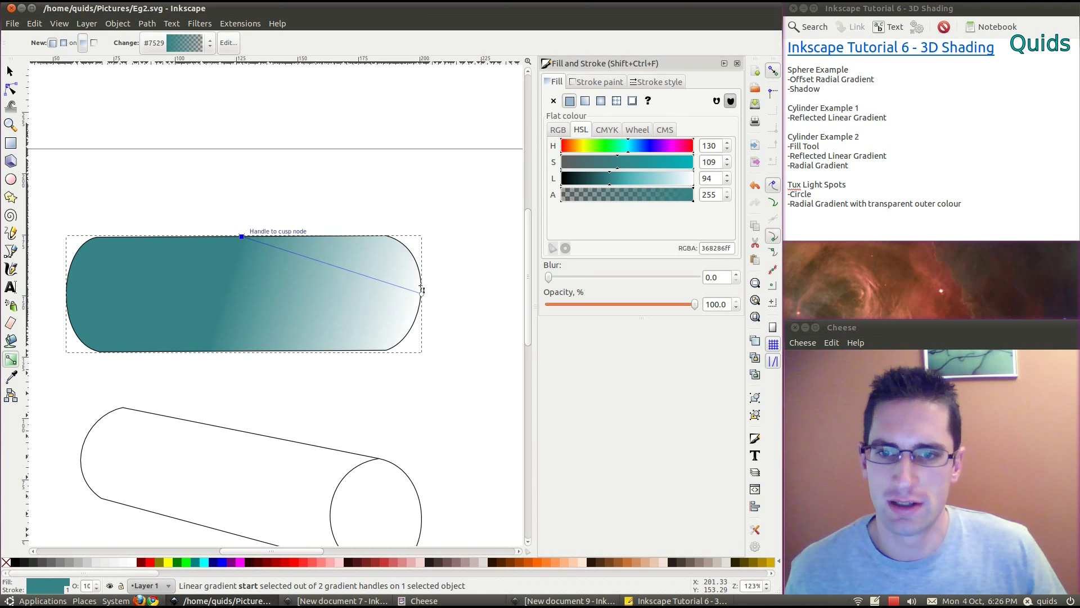
{"action": "left_click_drag", "start_coordinate": [422, 294], "coordinate": [242, 294]}
{"action": "left_click", "coordinate": [241, 236]}
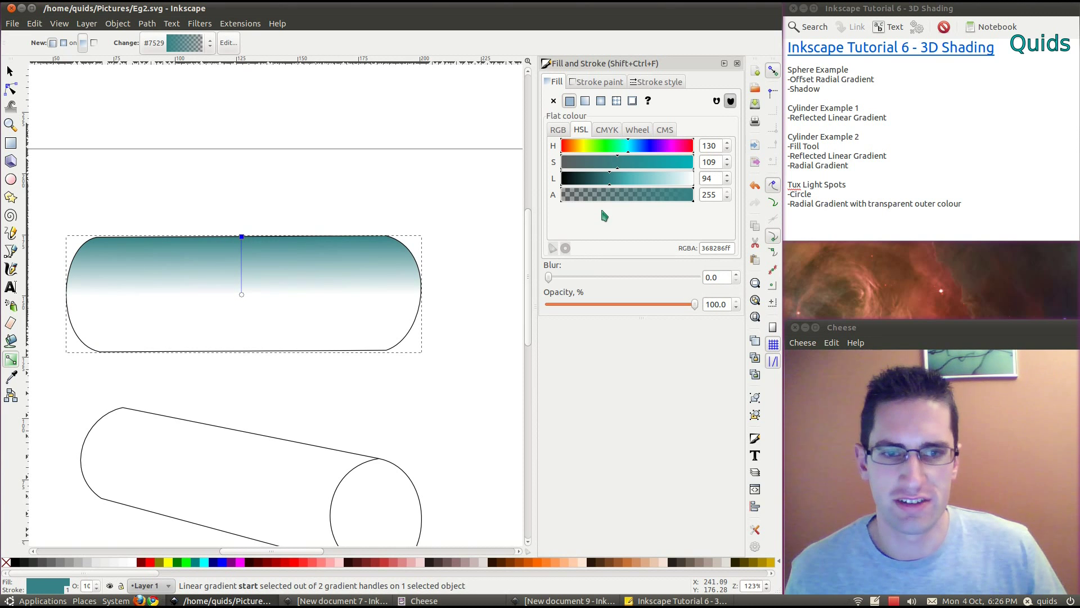
Darken the gradient's start colour to lightness 65 and make its end colour an opaque light teal with lightness 154.
{"action": "left_click_drag", "start_coordinate": [604, 180], "coordinate": [598, 181]}
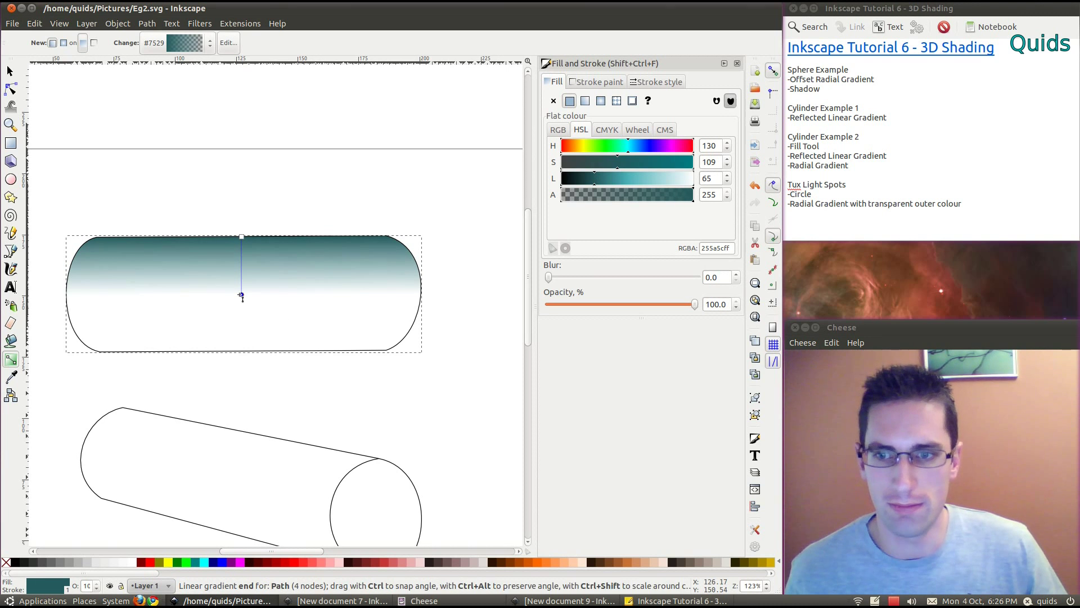
{"action": "left_click", "coordinate": [241, 295]}
{"action": "left_click_drag", "start_coordinate": [624, 183], "coordinate": [643, 182]}
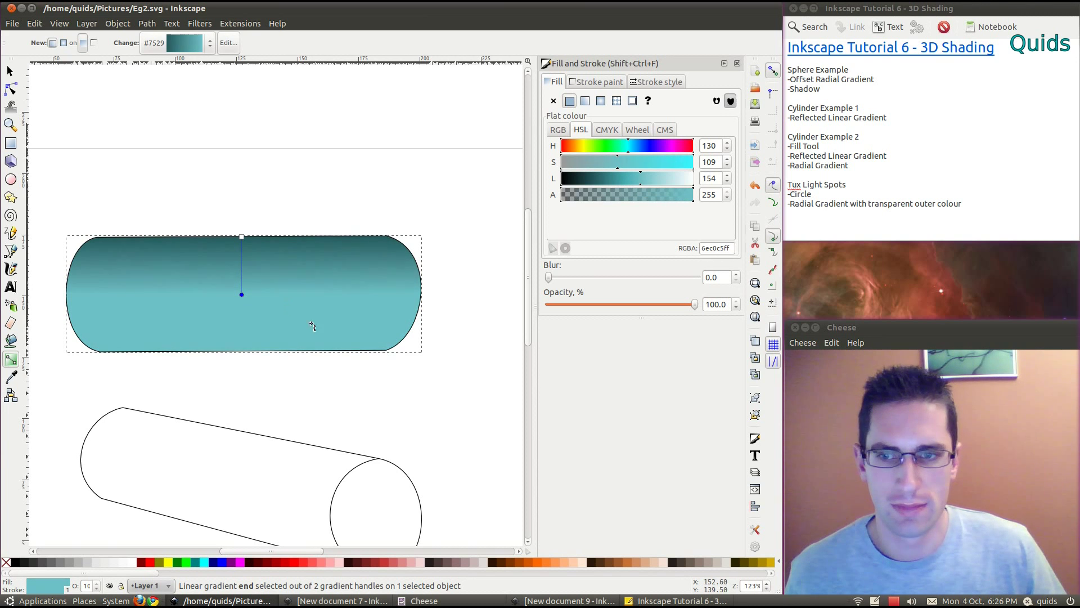
Set the upper cylinder's gradient repeat to reflected and deselect the shape.
{"action": "left_click", "coordinate": [586, 100]}
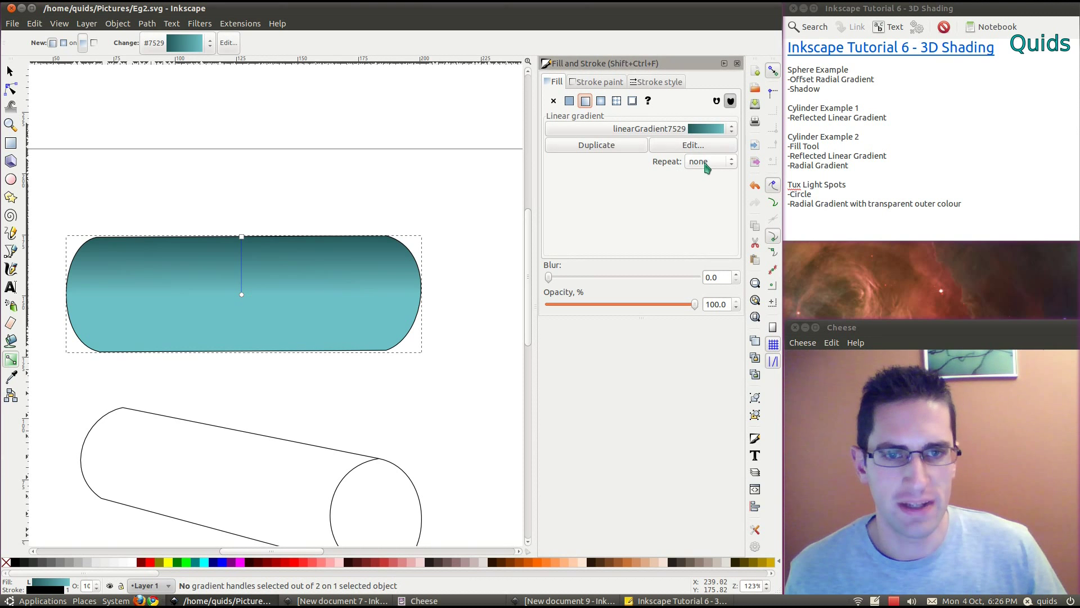
{"action": "left_click", "coordinate": [707, 164]}
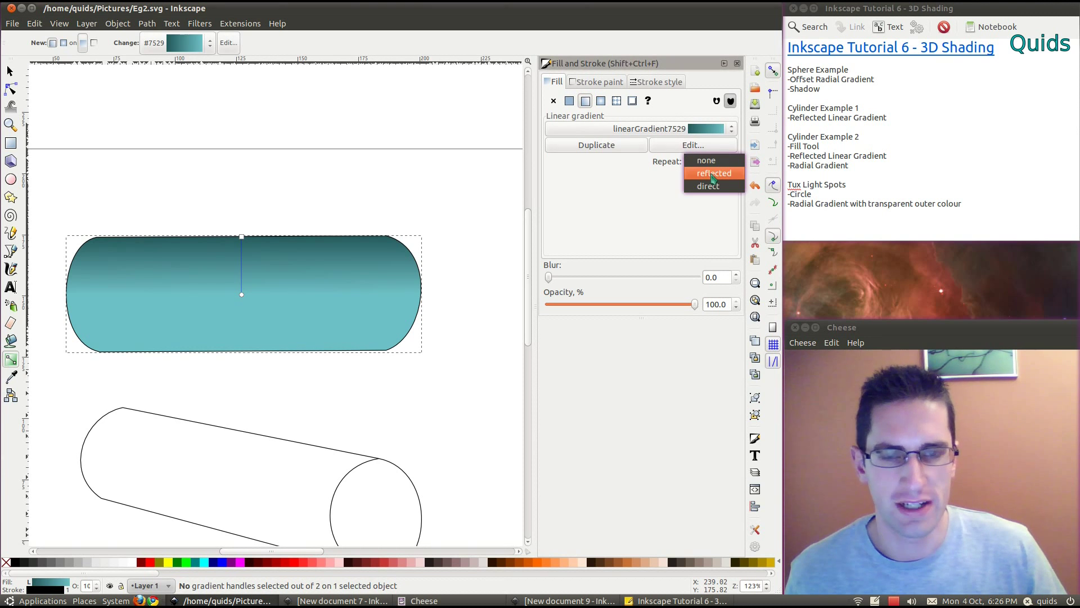
{"action": "left_click", "coordinate": [712, 173]}
{"action": "left_click", "coordinate": [367, 381]}
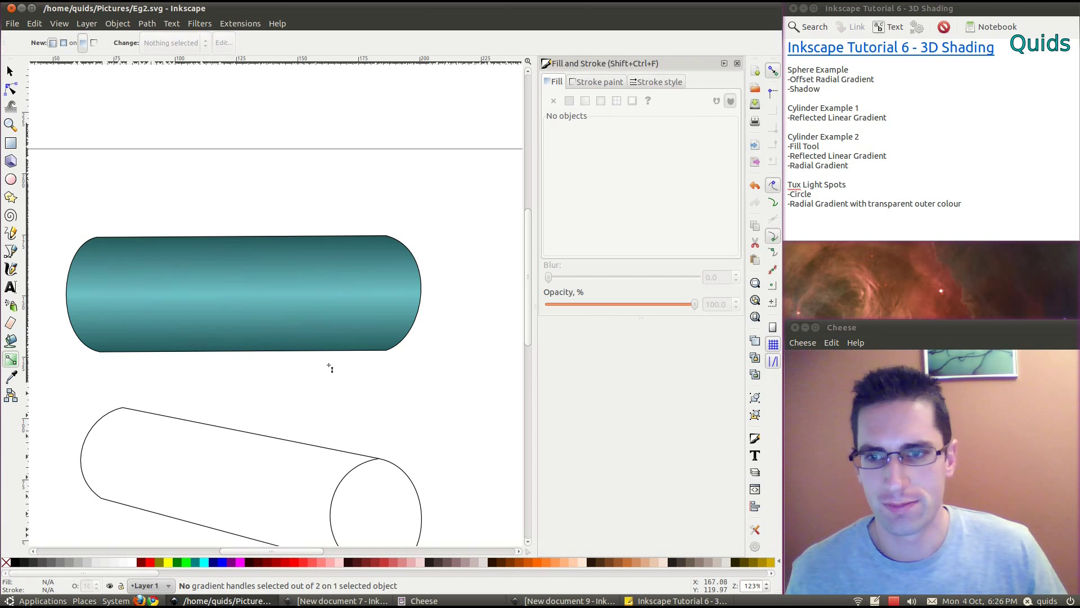
Shift the upper cylinder's gradient upward, with its start just above the top edge and its end slightly above the centre line.
{"action": "scroll", "coordinate": [283, 344], "scroll_direction": "down", "scroll_amount": 6}
{"action": "scroll", "coordinate": [306, 374], "scroll_direction": "up", "scroll_amount": 3}
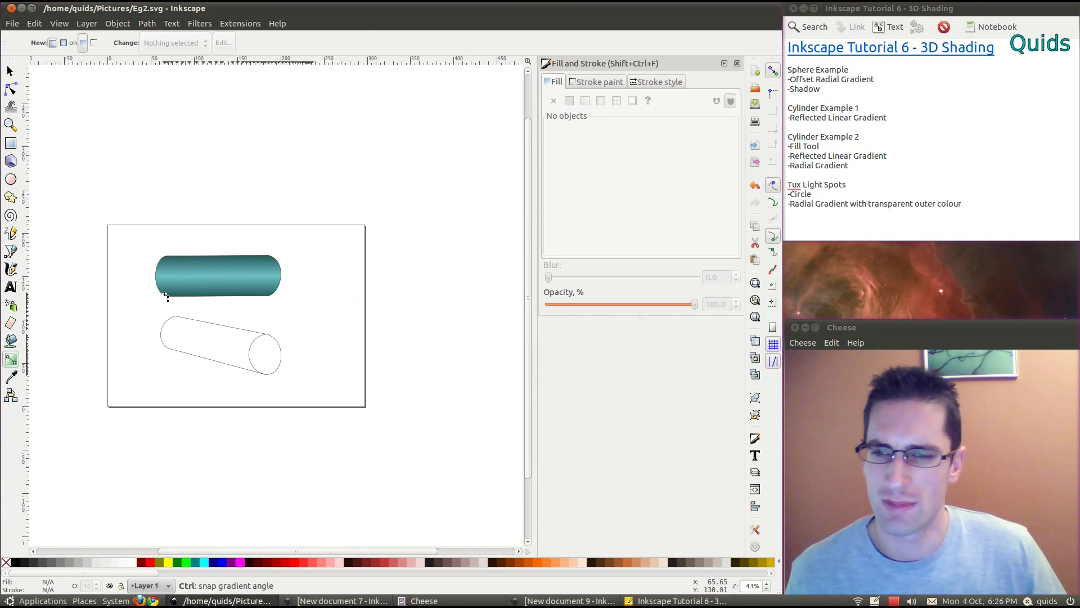
{"action": "scroll", "coordinate": [292, 292], "scroll_direction": "up", "scroll_amount": 3}
{"action": "scroll", "coordinate": [314, 292], "scroll_direction": "down", "scroll_amount": 1}
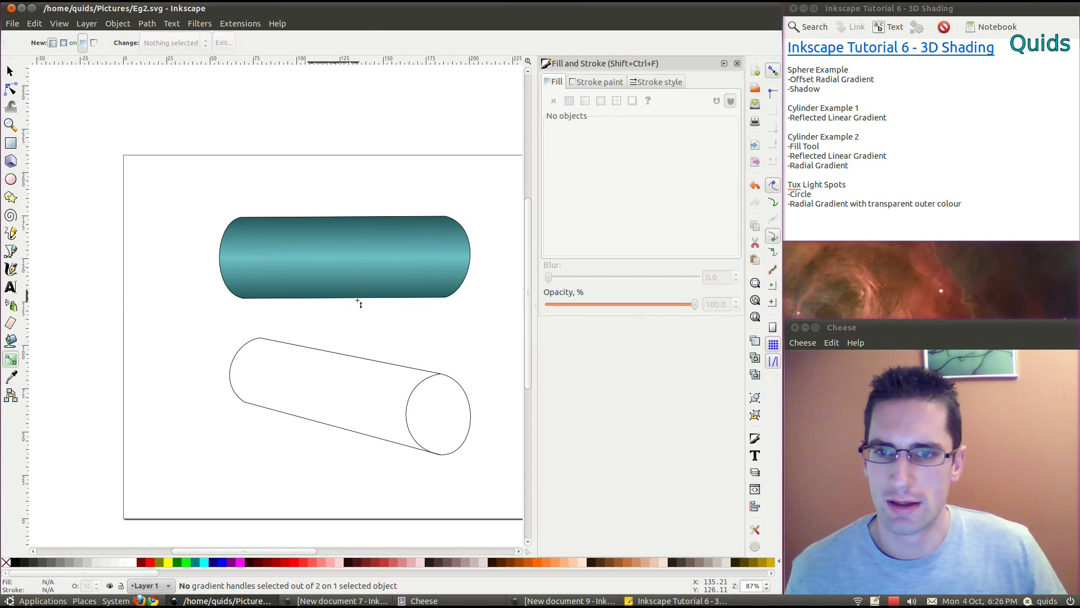
{"action": "scroll", "coordinate": [352, 263], "scroll_direction": "up", "scroll_amount": 2}
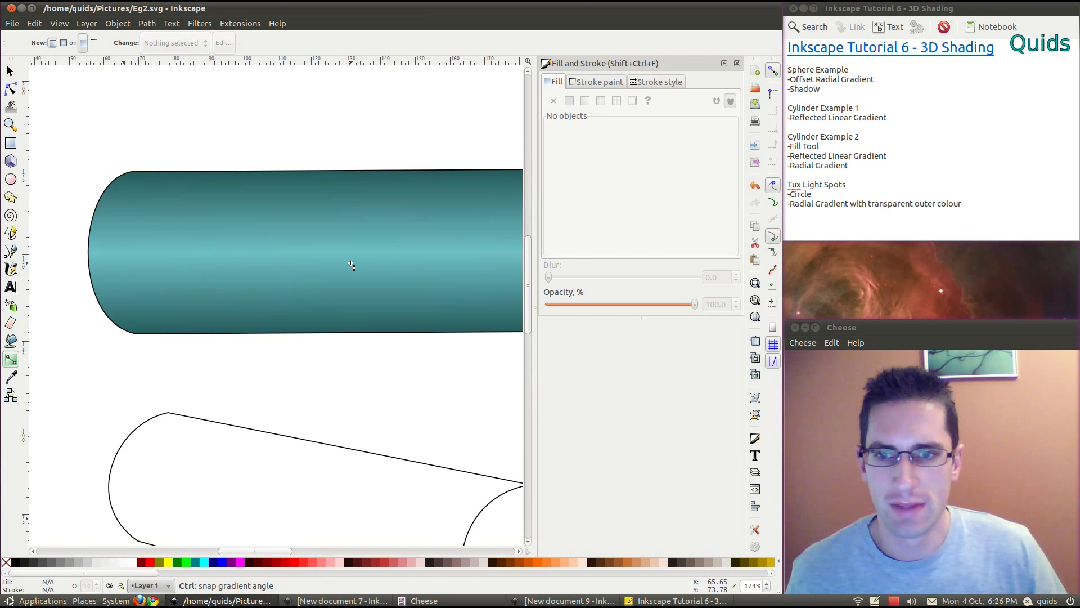
{"action": "scroll", "coordinate": [369, 257], "scroll_direction": "up", "scroll_amount": 2}
{"action": "scroll", "coordinate": [370, 256], "scroll_direction": "right", "scroll_amount": 2}
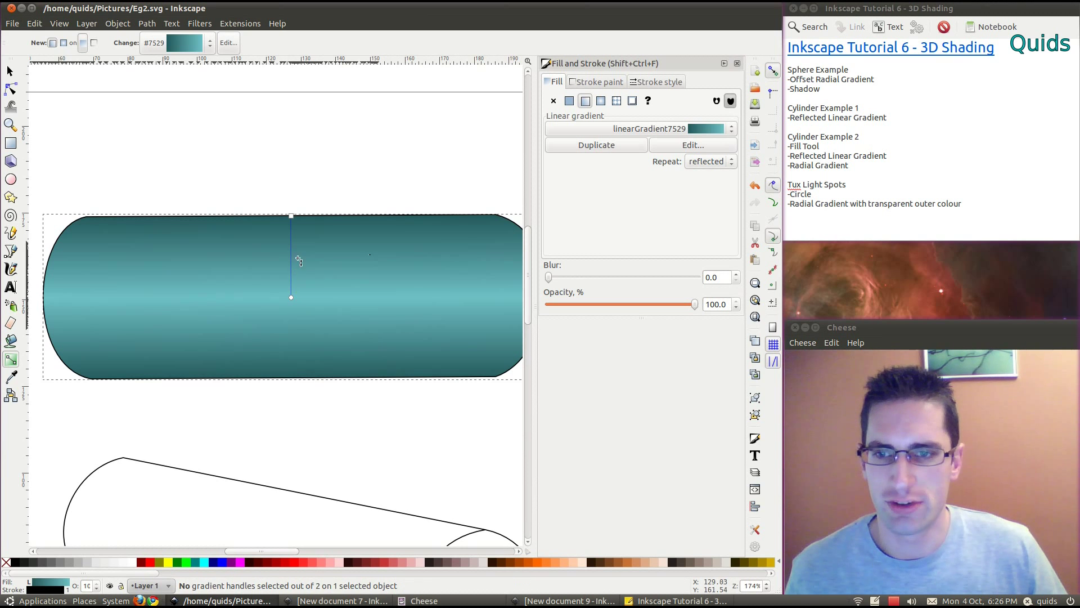
{"action": "left_click_drag", "start_coordinate": [292, 217], "coordinate": [292, 204]}
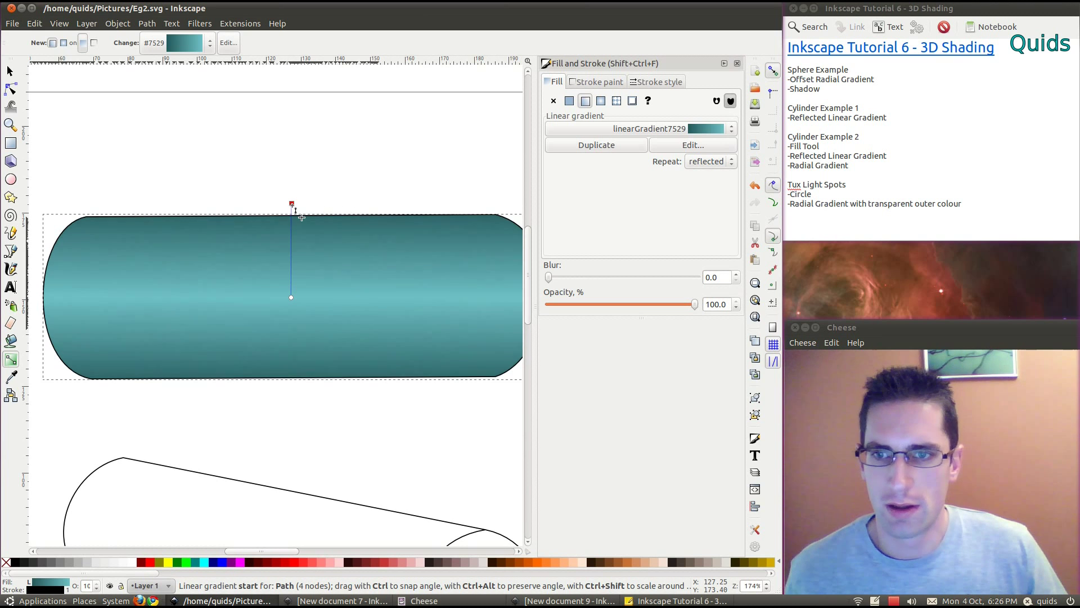
{"action": "left_click", "coordinate": [292, 201]}
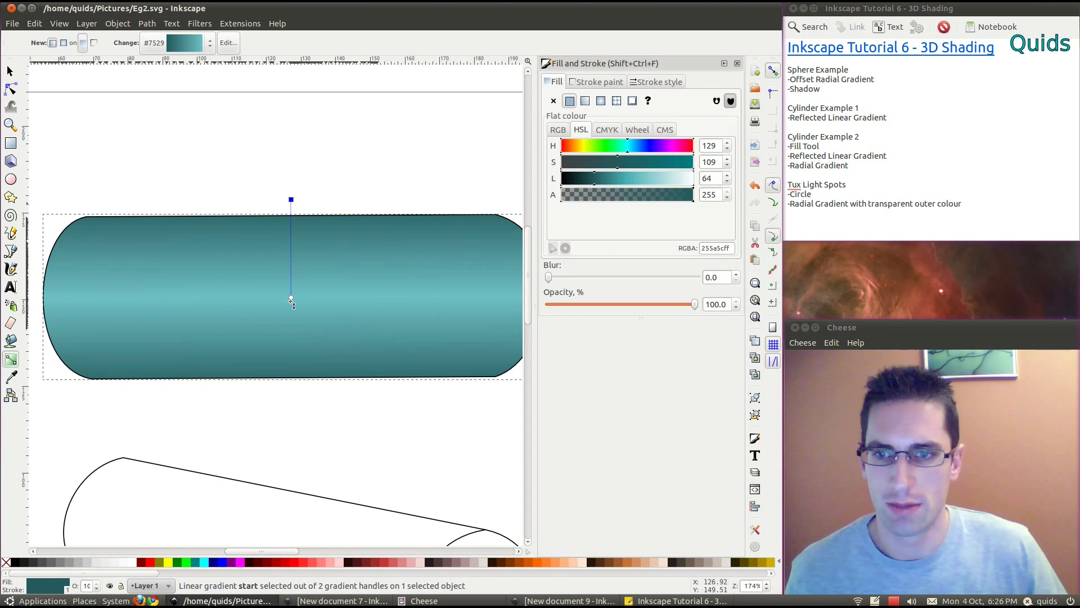
{"action": "left_click_drag", "start_coordinate": [291, 299], "coordinate": [292, 286]}
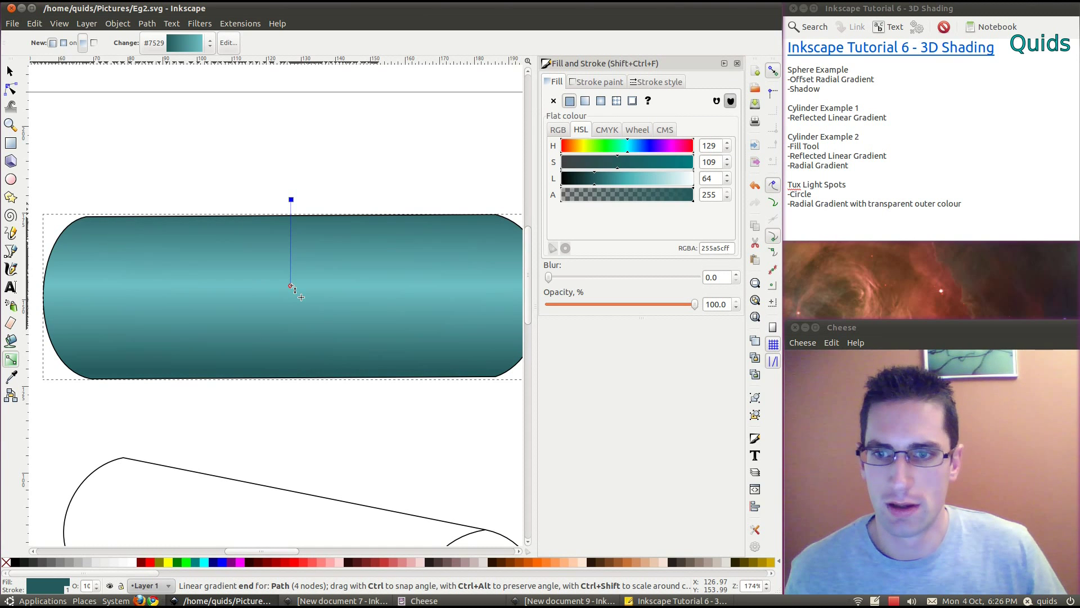
{"action": "left_click", "coordinate": [344, 414]}
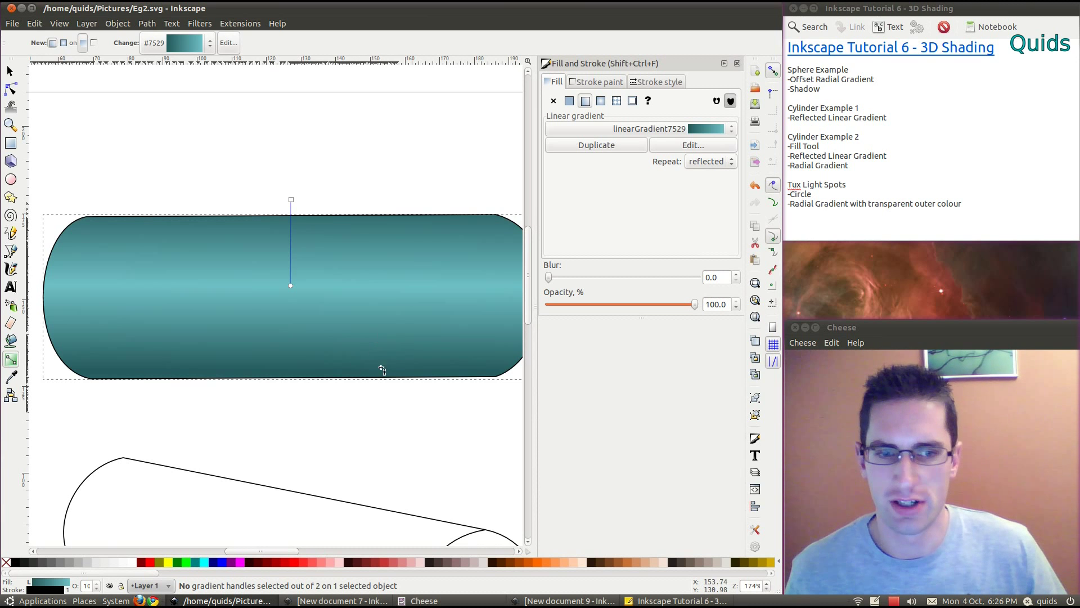
{"action": "left_click", "coordinate": [366, 414]}
Bucket-fill the lower cylinder's body with flat light teal, growing the fill by 1 pt, and place it behind the outline.
{"action": "scroll", "coordinate": [358, 417], "scroll_direction": "down", "scroll_amount": 1}
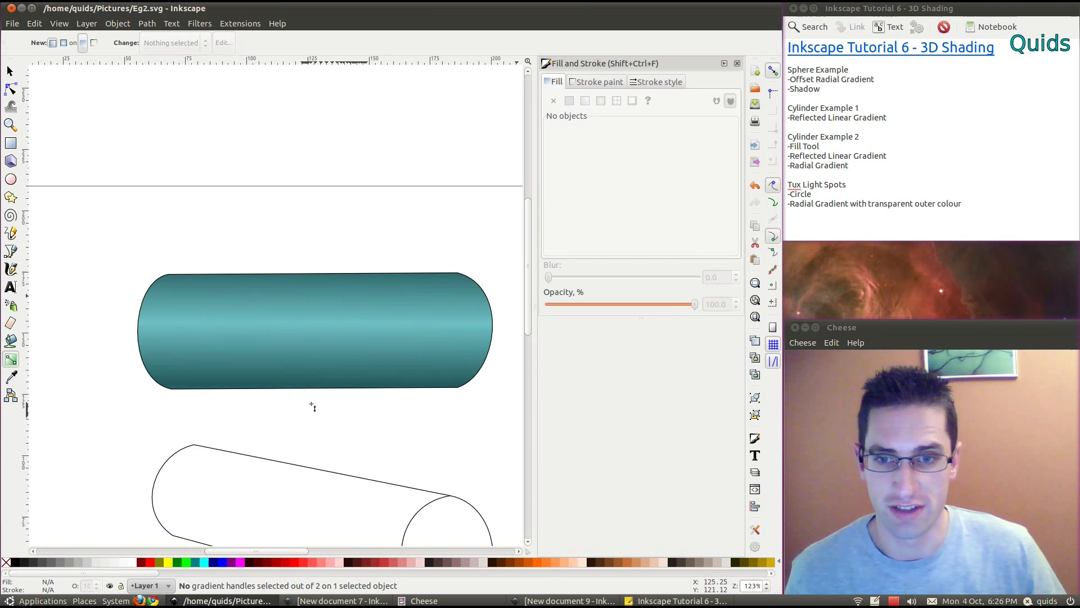
{"action": "scroll", "coordinate": [303, 407], "scroll_direction": "right", "scroll_amount": 1}
{"action": "scroll", "coordinate": [302, 397], "scroll_direction": "down", "scroll_amount": 1}
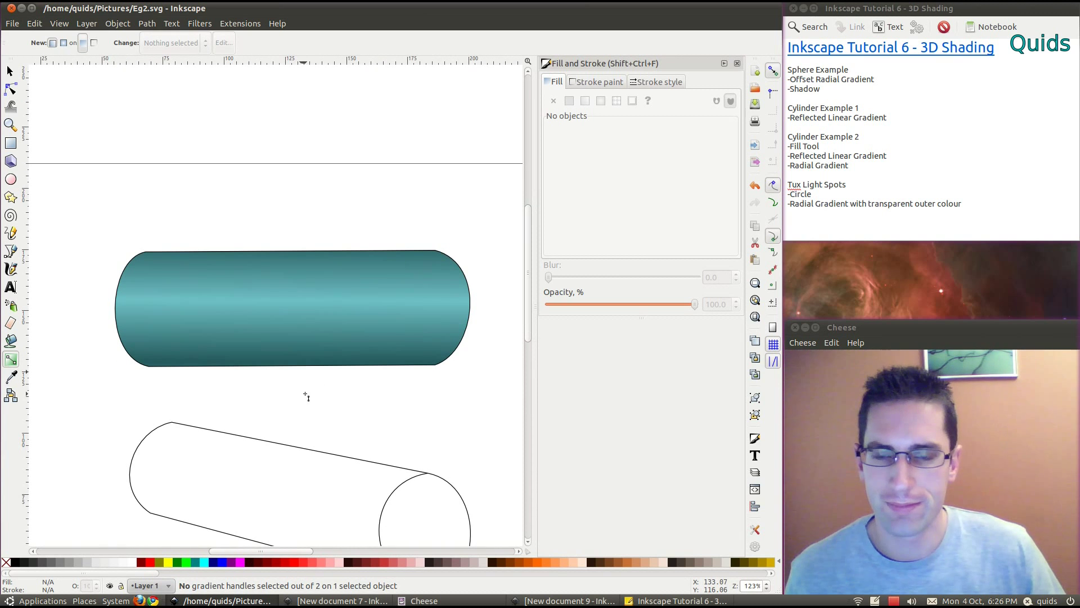
{"action": "scroll", "coordinate": [315, 389], "scroll_direction": "down", "scroll_amount": 4}
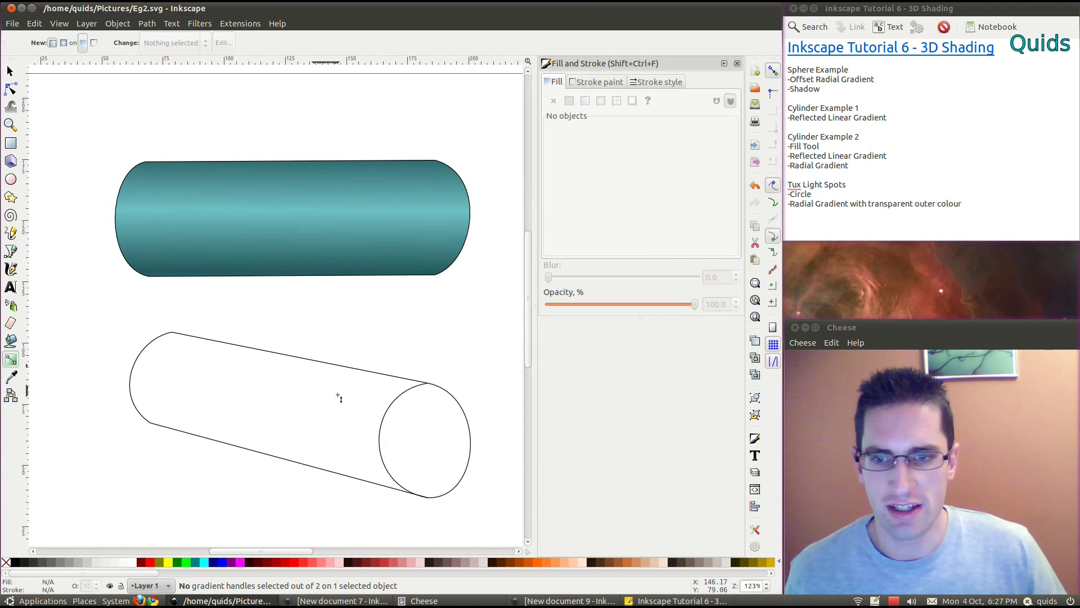
{"action": "scroll", "coordinate": [335, 371], "scroll_direction": "down", "scroll_amount": 1}
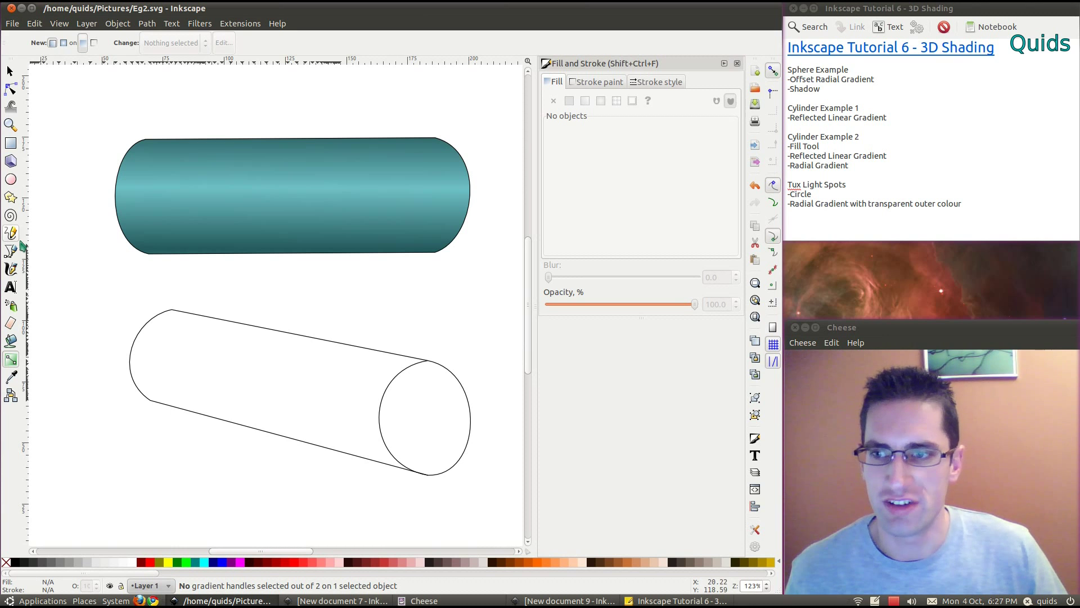
{"action": "left_click", "coordinate": [350, 378]}
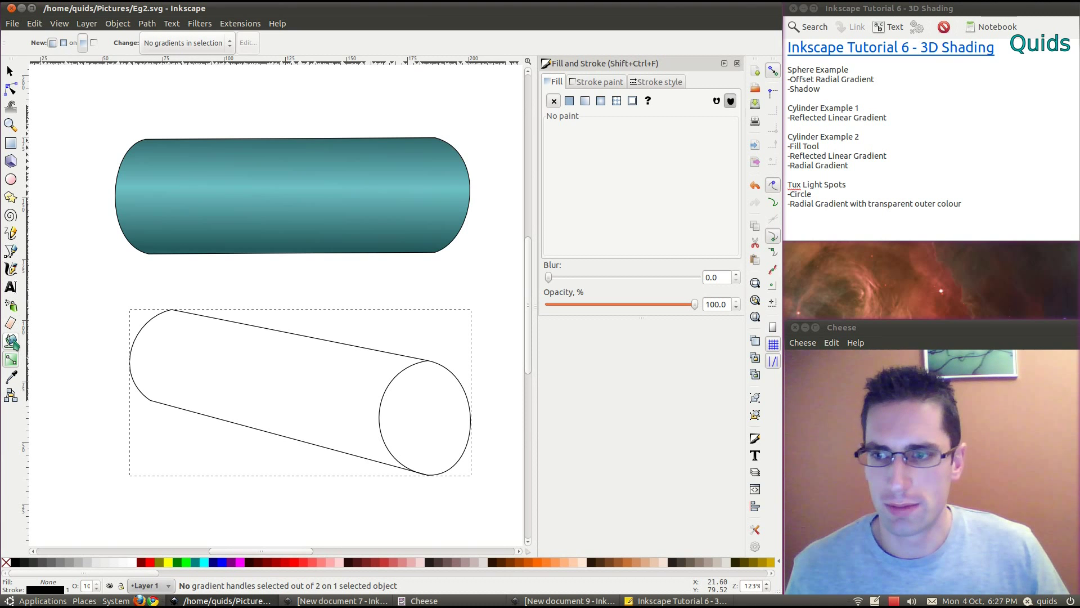
{"action": "left_click", "coordinate": [11, 342]}
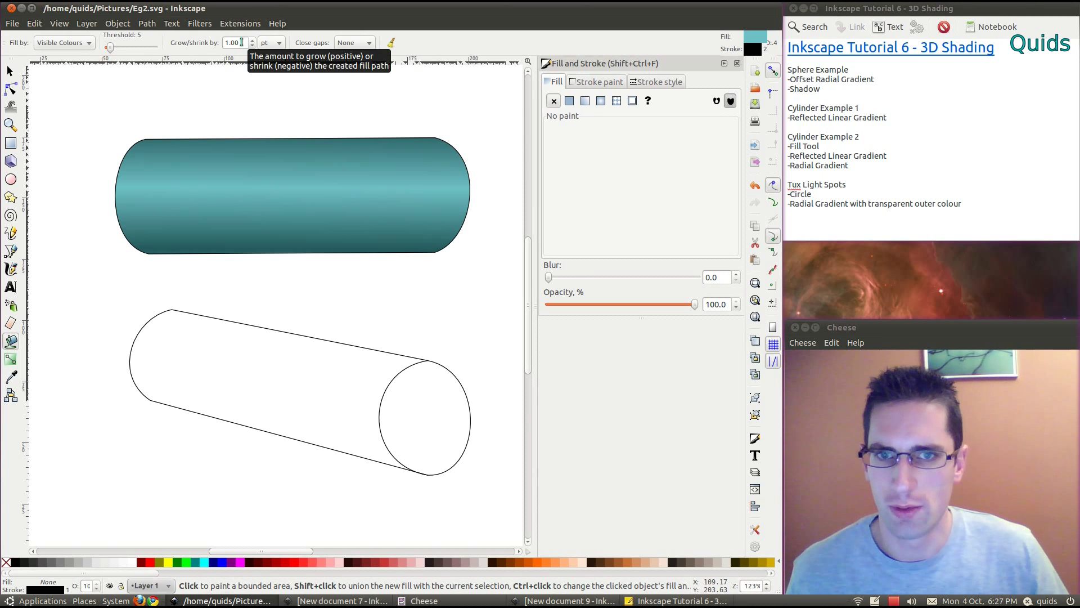
{"action": "left_click", "coordinate": [279, 44]}
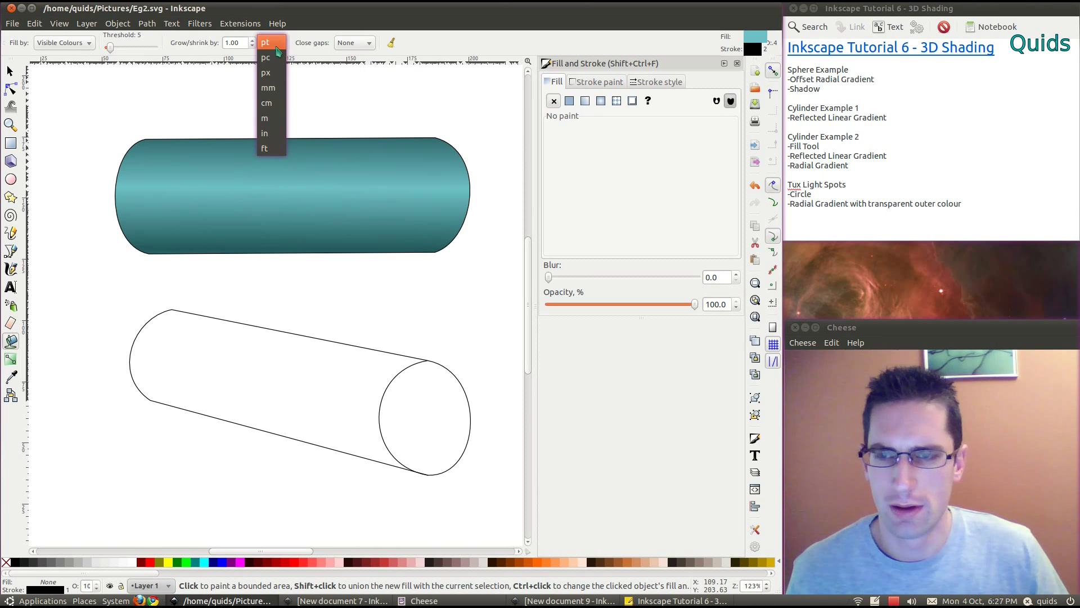
{"action": "left_click", "coordinate": [279, 48]}
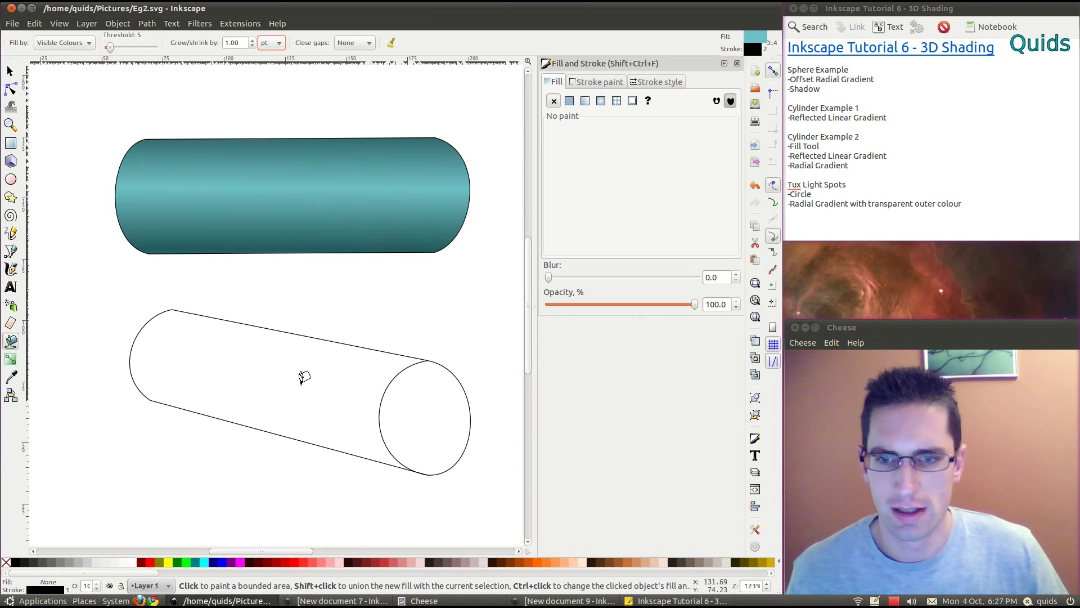
{"action": "left_click", "coordinate": [290, 363]}
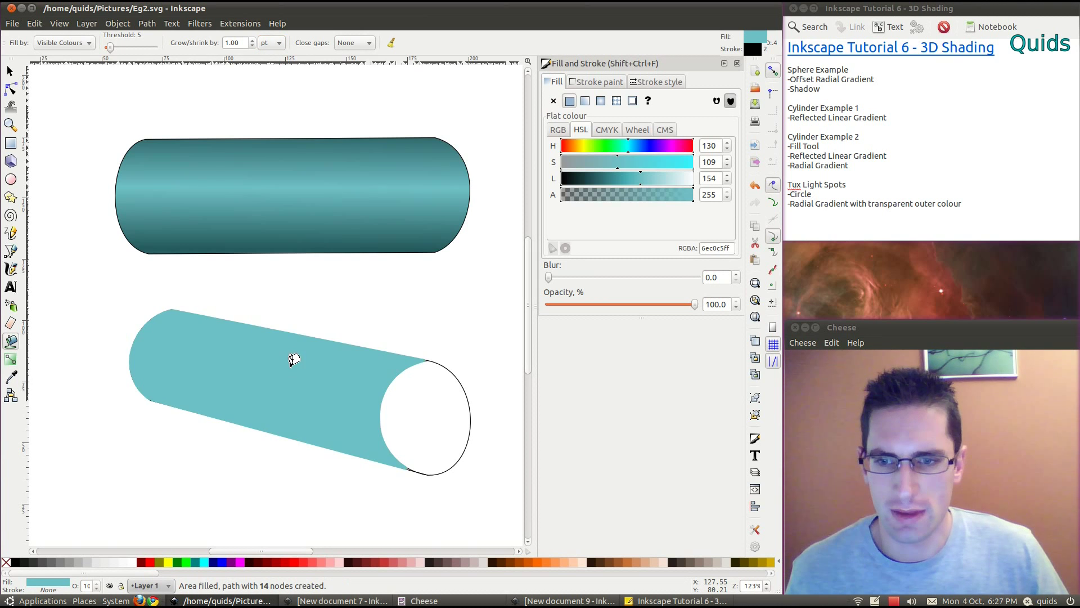
{"action": "scroll", "coordinate": [247, 377], "scroll_direction": "up", "scroll_amount": 2}
{"action": "scroll", "coordinate": [276, 368], "scroll_direction": "down", "scroll_amount": 2}
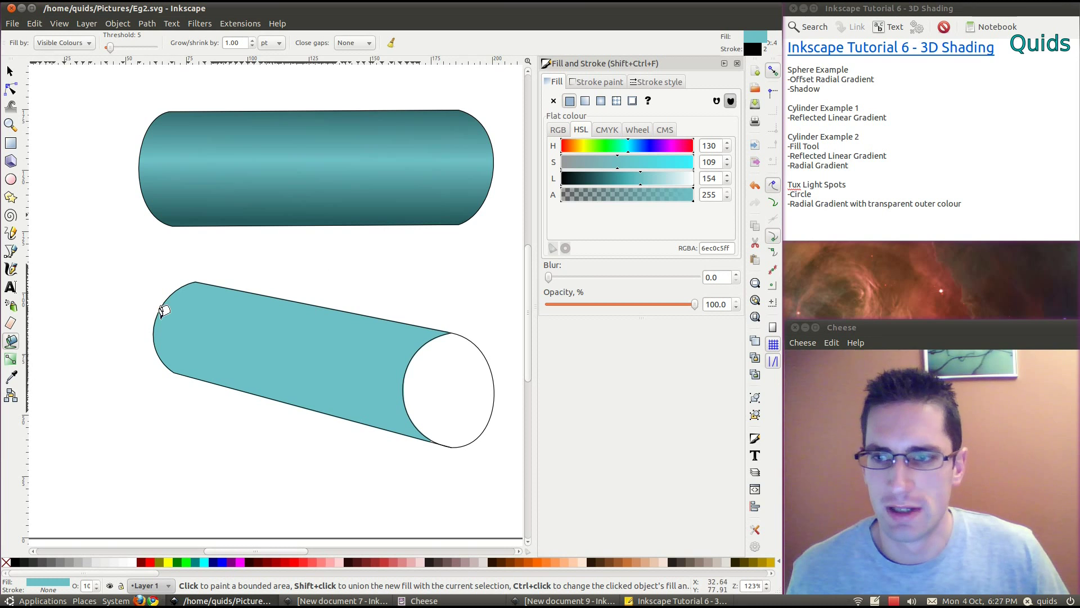
Change the lower body's fill to a linear gradient reusing the upper cylinder's dark-to-light teal gradient linearGradient7529.
{"action": "left_click", "coordinate": [585, 103]}
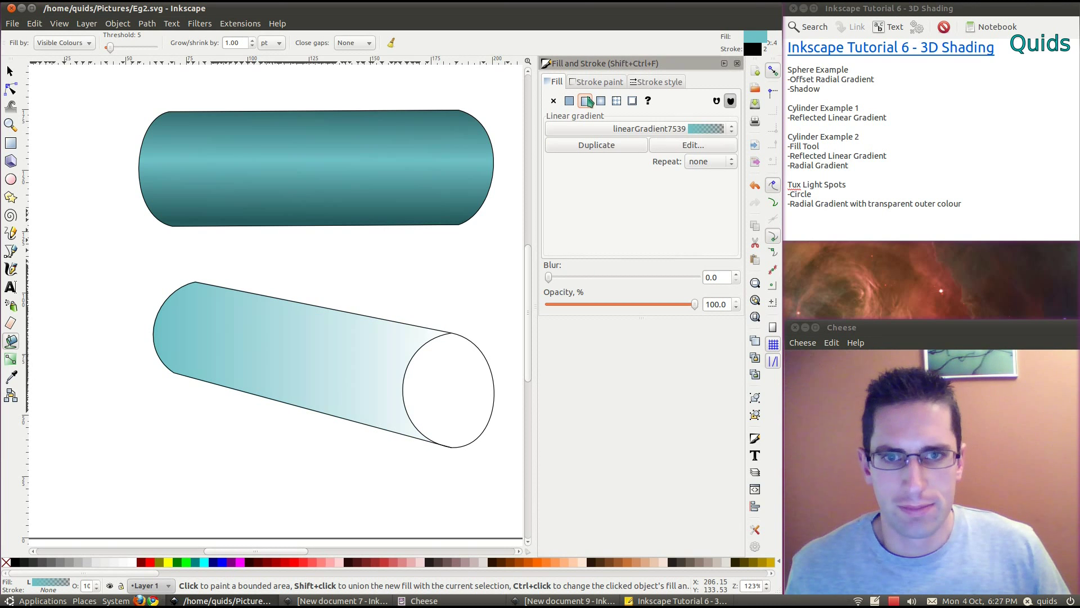
{"action": "left_click", "coordinate": [601, 129]}
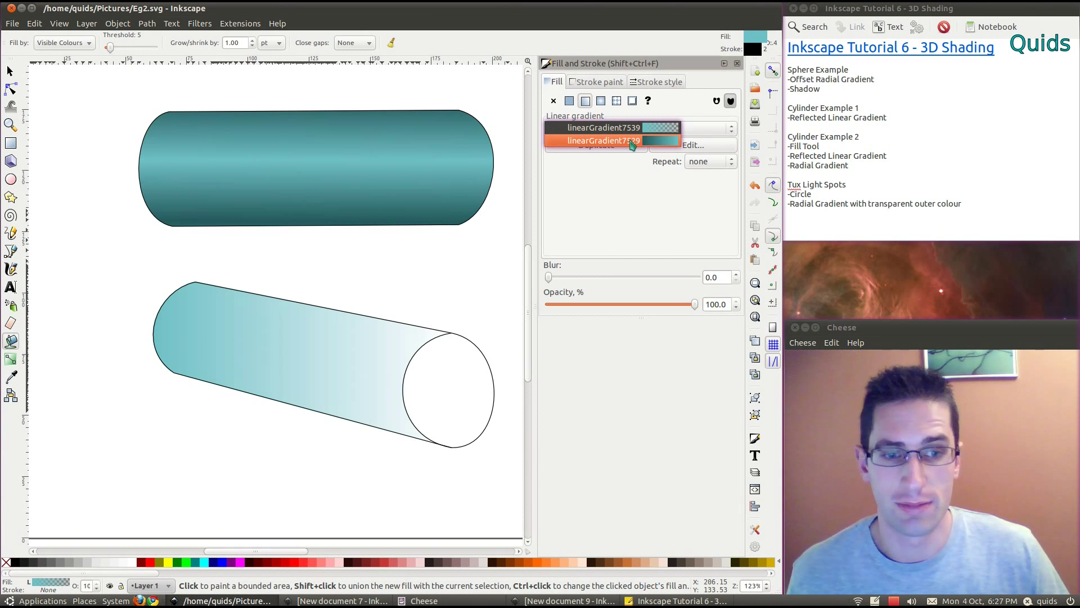
{"action": "left_click", "coordinate": [633, 142]}
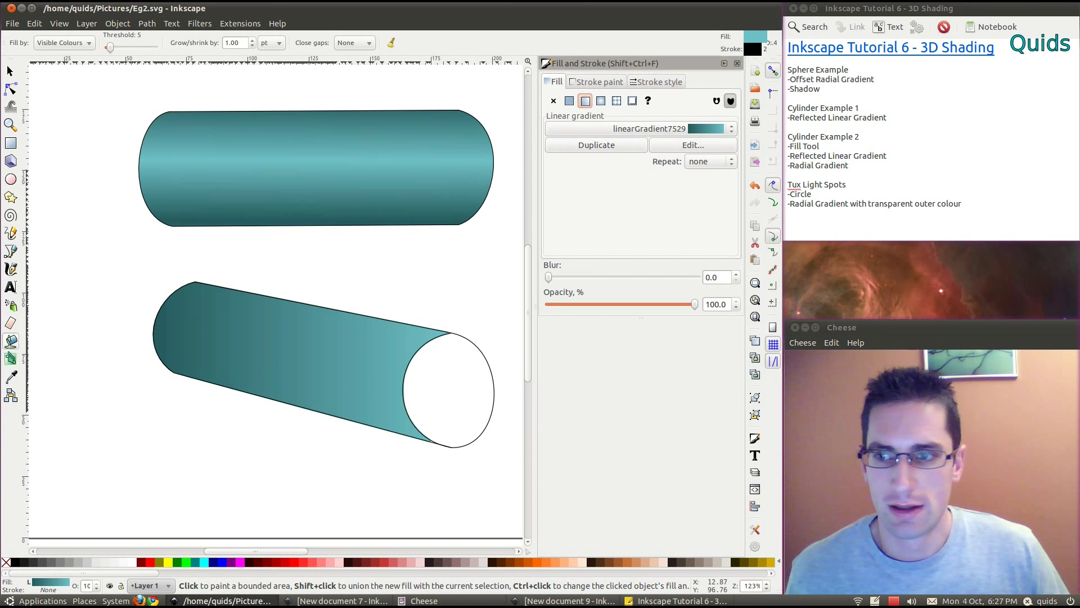
Realign the lower body's gradient across the slanted cylinder, from the middle of its upper edge to its central axis.
{"action": "left_click", "coordinate": [11, 358]}
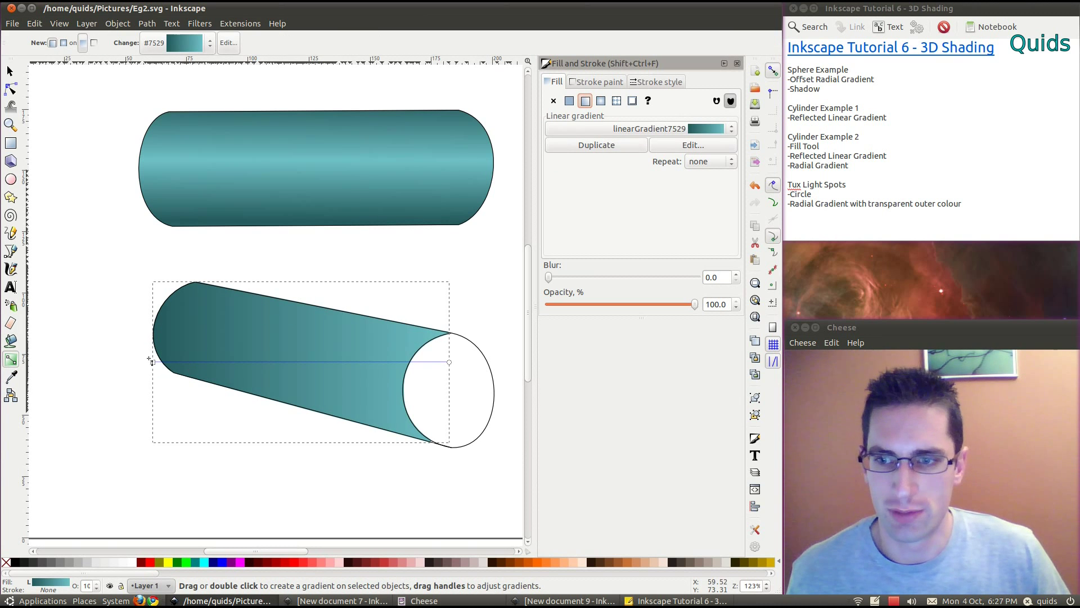
{"action": "left_click_drag", "start_coordinate": [152, 363], "coordinate": [317, 308]}
{"action": "left_click", "coordinate": [319, 308]}
{"action": "left_click_drag", "start_coordinate": [449, 362], "coordinate": [309, 347]}
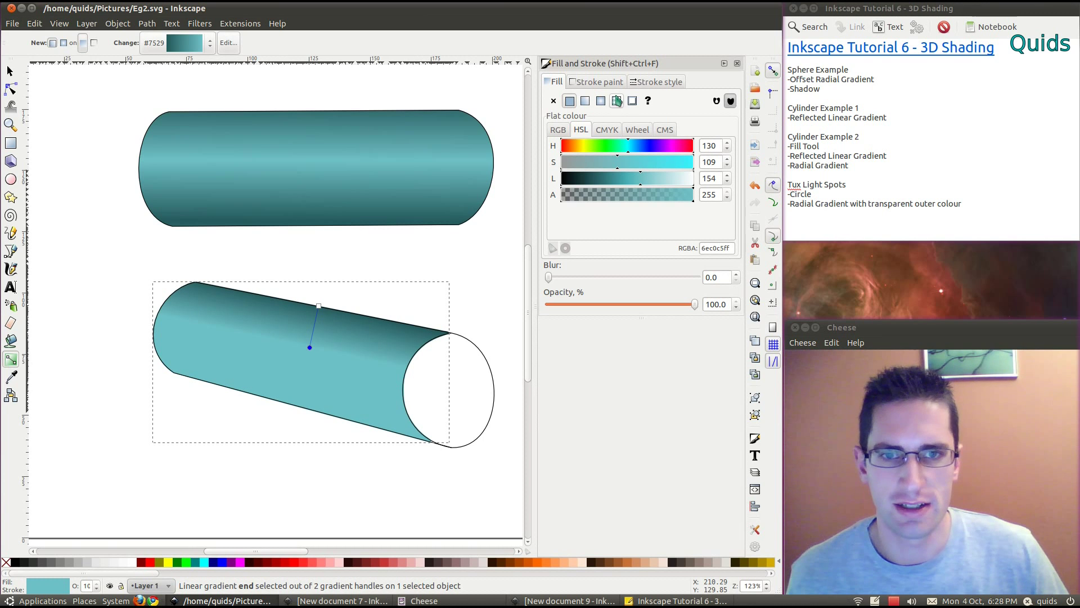
Set the lower body's gradient repeat to reflected.
{"action": "left_click", "coordinate": [585, 100]}
{"action": "left_click", "coordinate": [701, 162]}
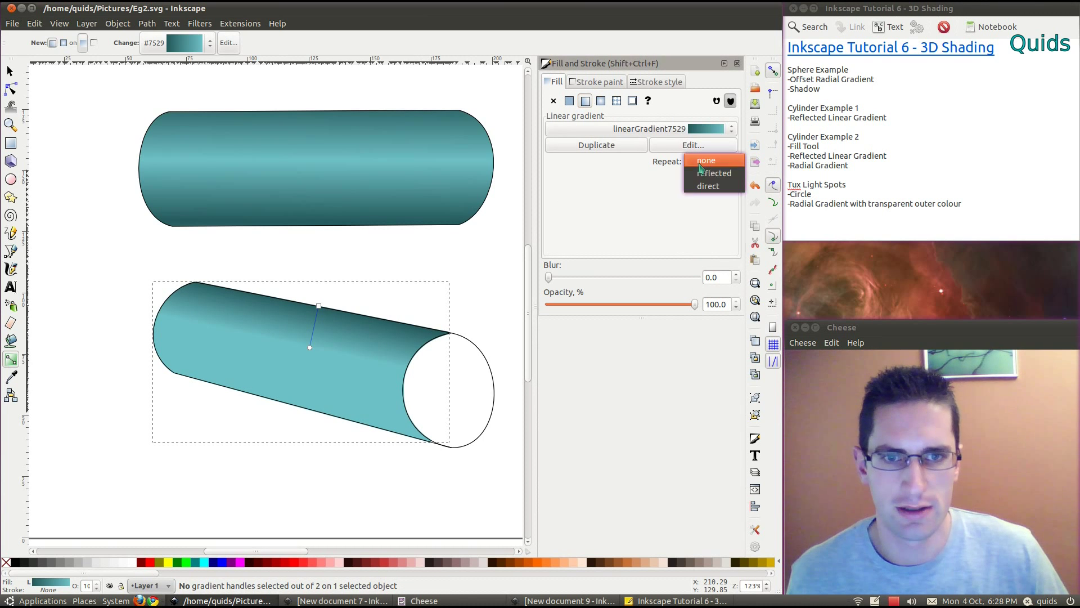
{"action": "left_click", "coordinate": [713, 173]}
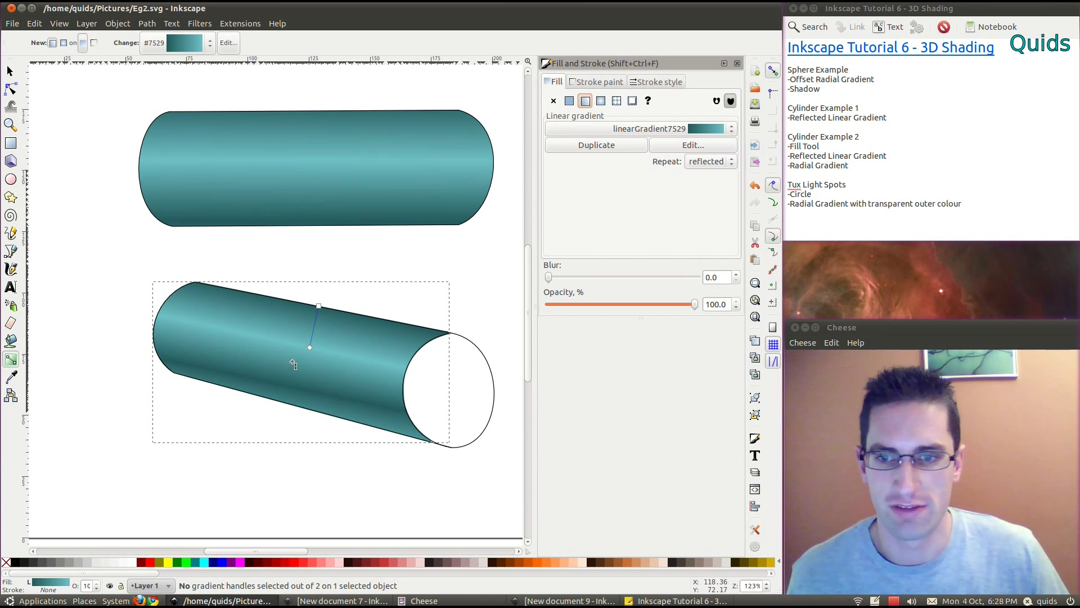
Lengthen the lower body's reflected gradient by moving its start beyond the upper edge, and fine-tune its end near the central axis.
{"action": "left_click_drag", "start_coordinate": [311, 348], "coordinate": [307, 358]}
{"action": "left_click_drag", "start_coordinate": [319, 306], "coordinate": [325, 290]}
{"action": "left_click_drag", "start_coordinate": [306, 355], "coordinate": [307, 350]}
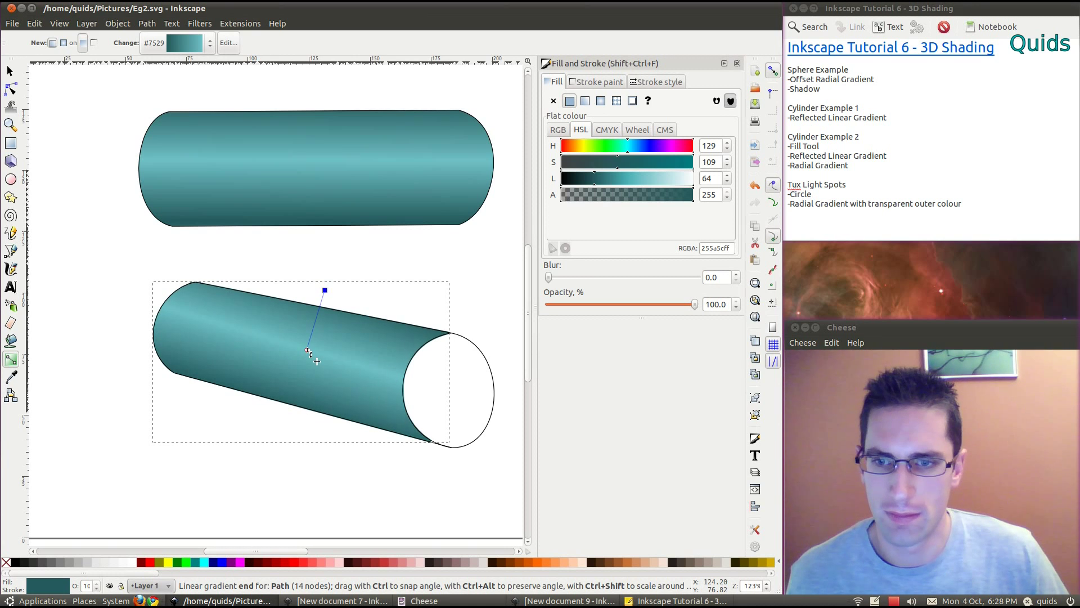
{"action": "left_click", "coordinate": [310, 350]}
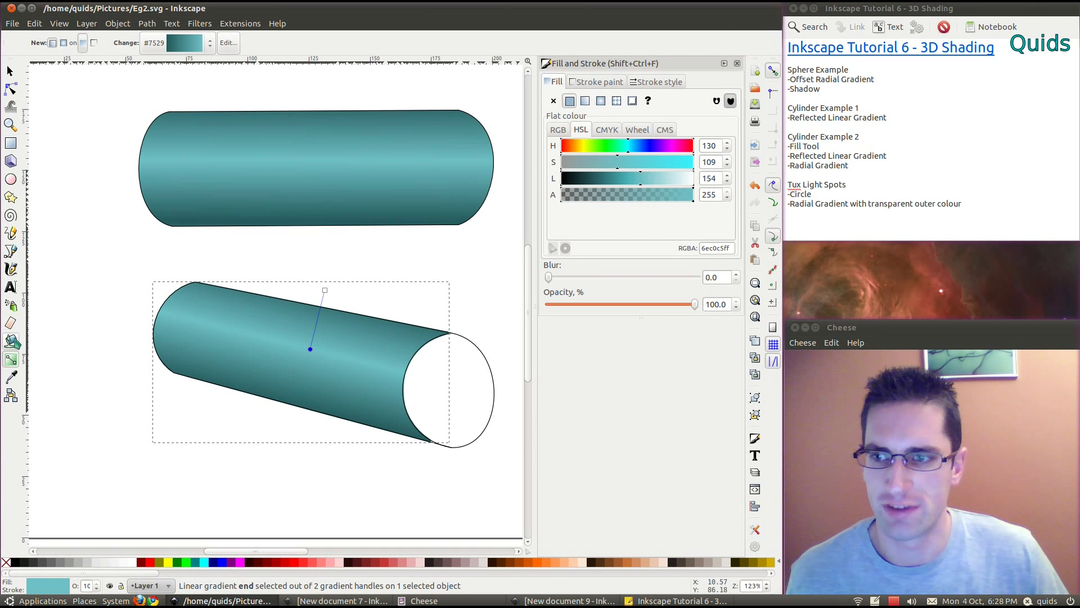
Bucket-fill the lower cylinder's end face and change its fill to a radial gradient using linearGradient7529.
{"action": "left_click", "coordinate": [10, 340]}
{"action": "left_click", "coordinate": [450, 365]}
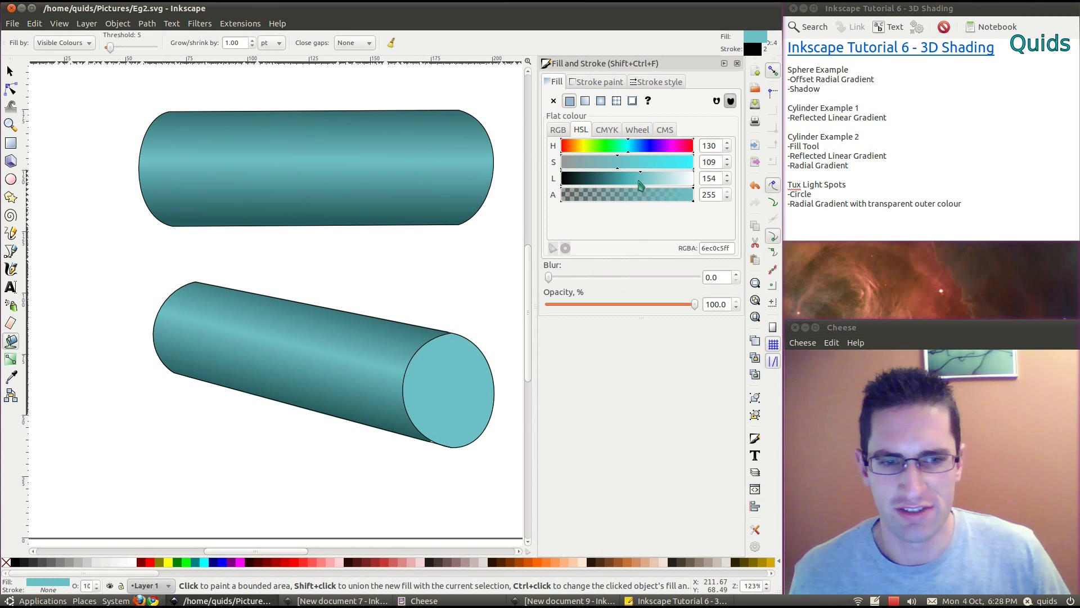
{"action": "left_click", "coordinate": [601, 101]}
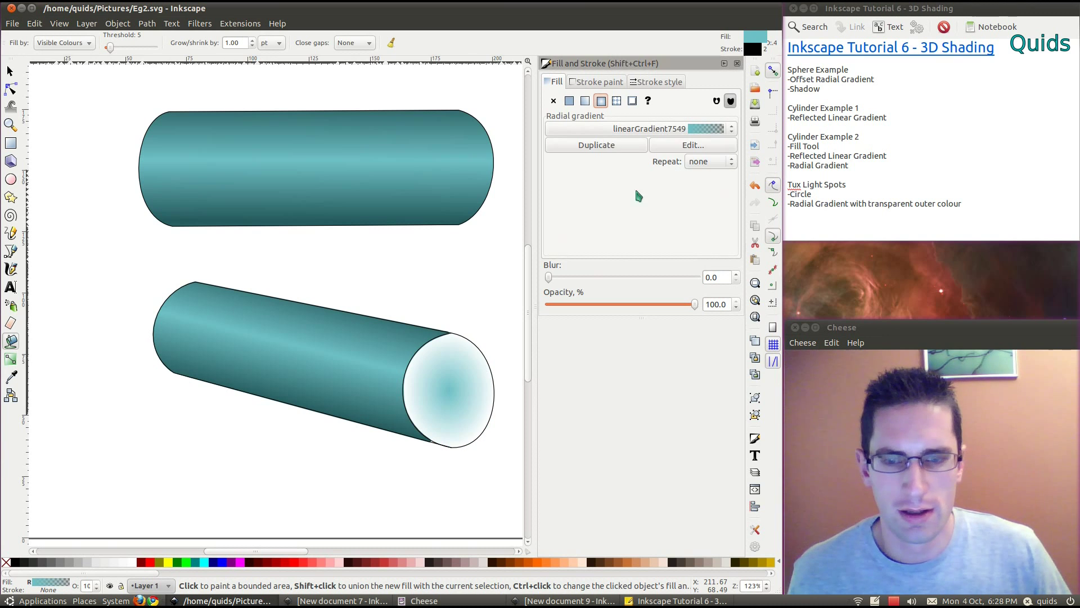
{"action": "left_click", "coordinate": [674, 135]}
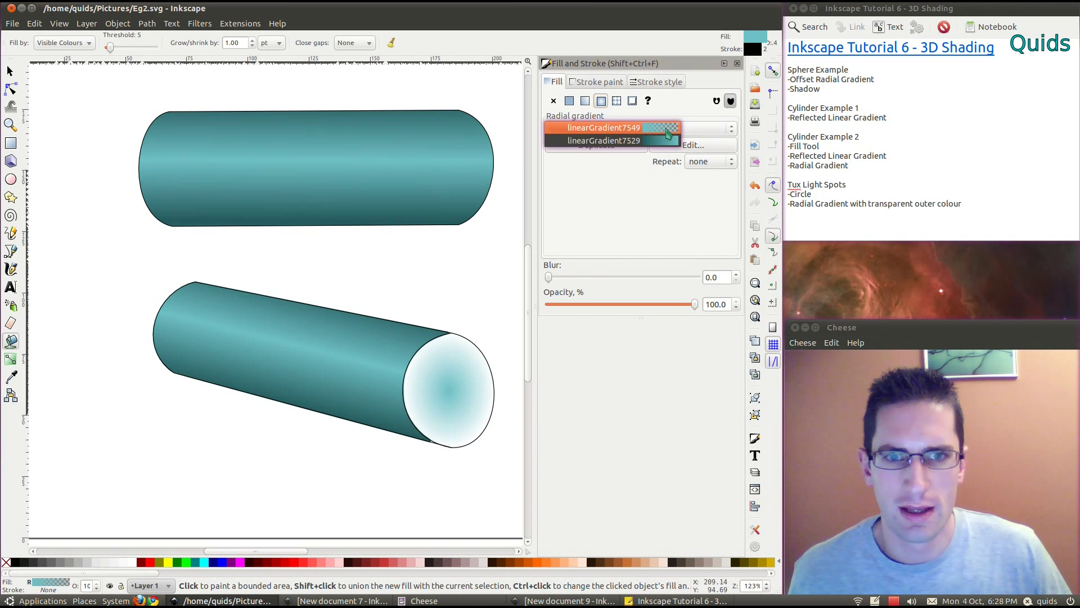
{"action": "left_click", "coordinate": [656, 146]}
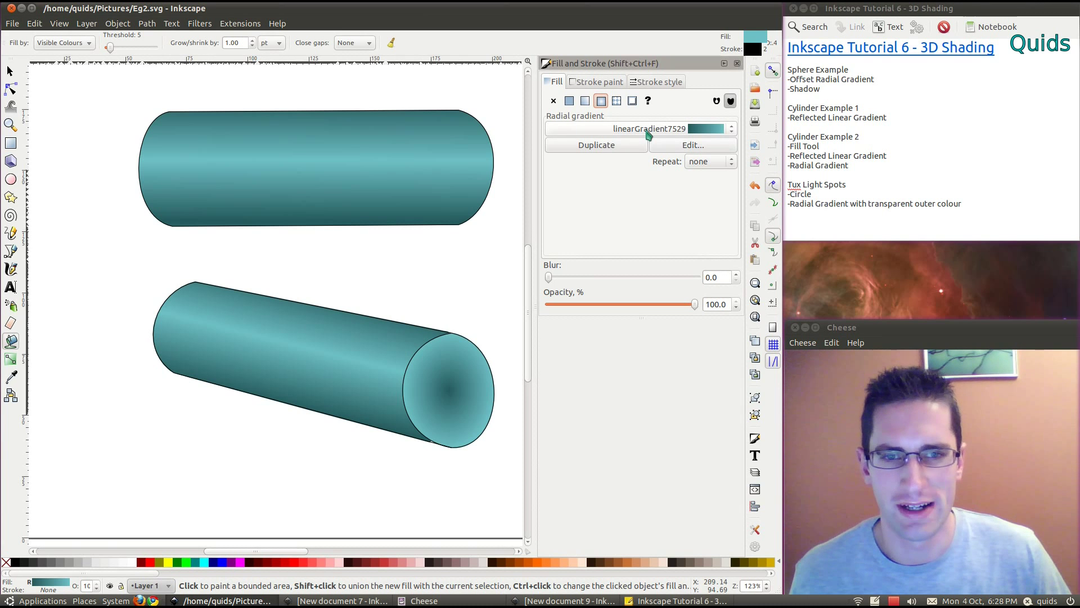
Offset the end face's radial gradient by moving its centre toward the upper left of the face.
{"action": "key", "text": "g"}
{"action": "left_click_drag", "start_coordinate": [452, 390], "coordinate": [444, 365]}
{"action": "key", "text": "ctrl+z"}
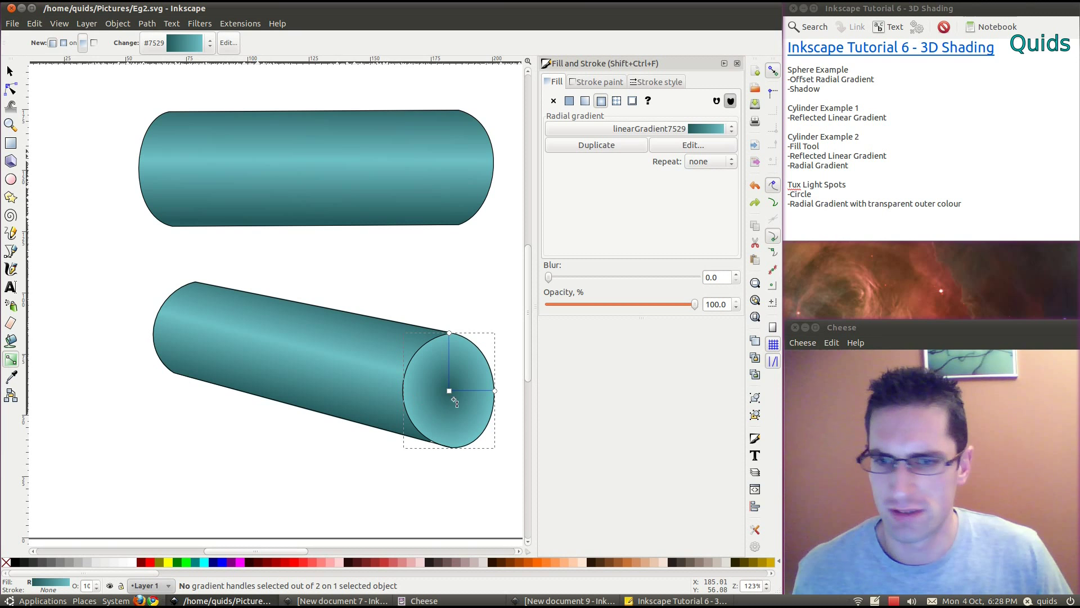
{"action": "left_click_drag", "start_coordinate": [455, 401], "coordinate": [449, 371]}
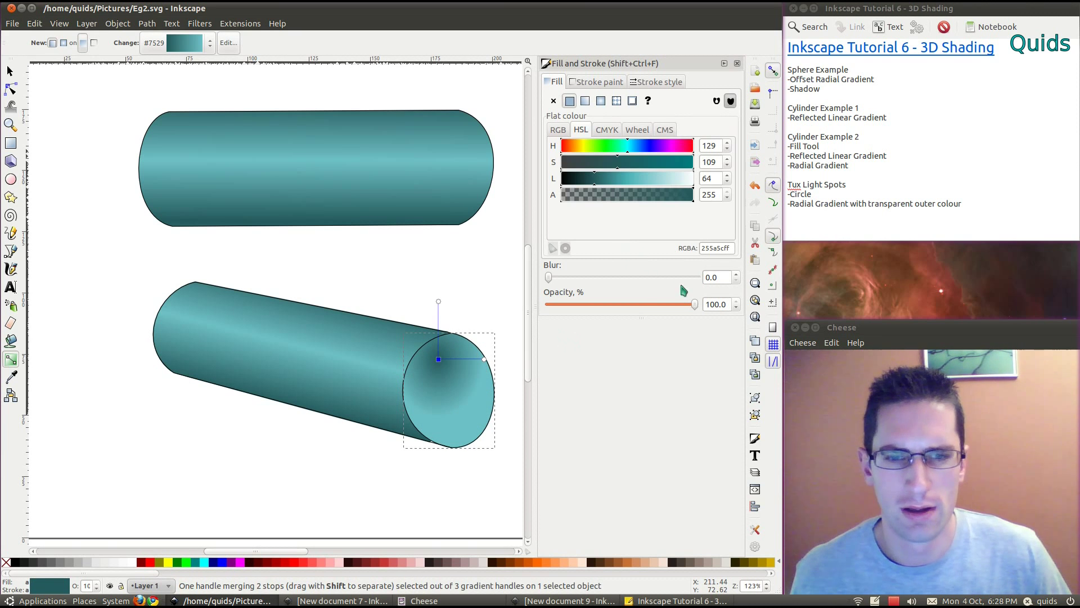
Copy the RGBA code 6ec0c5ff of the radial gradient's light outer stop onto a new line in the tutorial notes.
{"action": "left_click", "coordinate": [485, 360]}
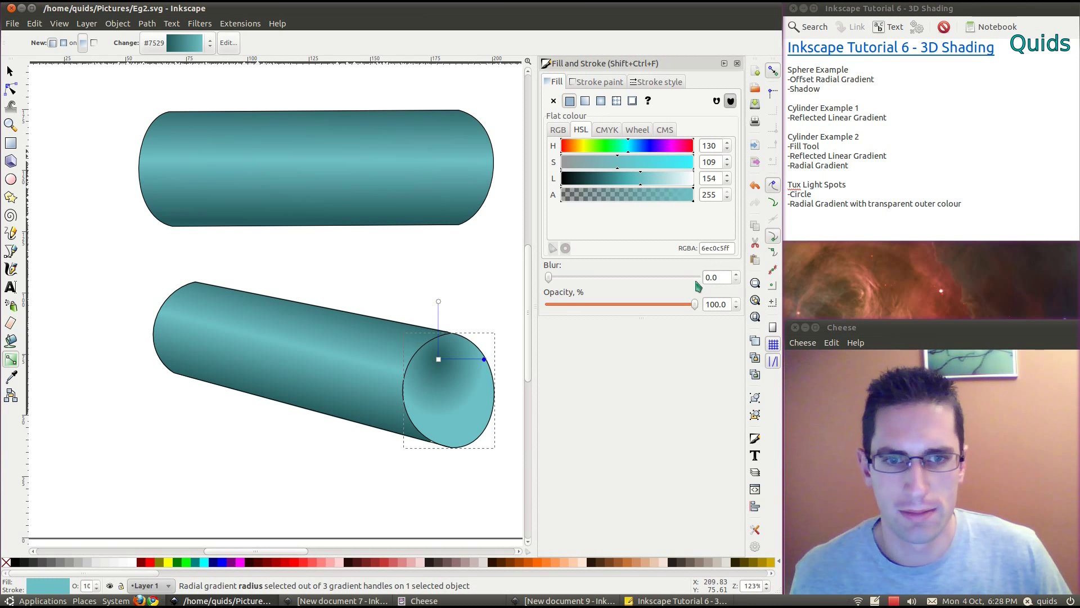
{"action": "left_click", "coordinate": [731, 251]}
{"action": "key", "text": "ctrl+c"}
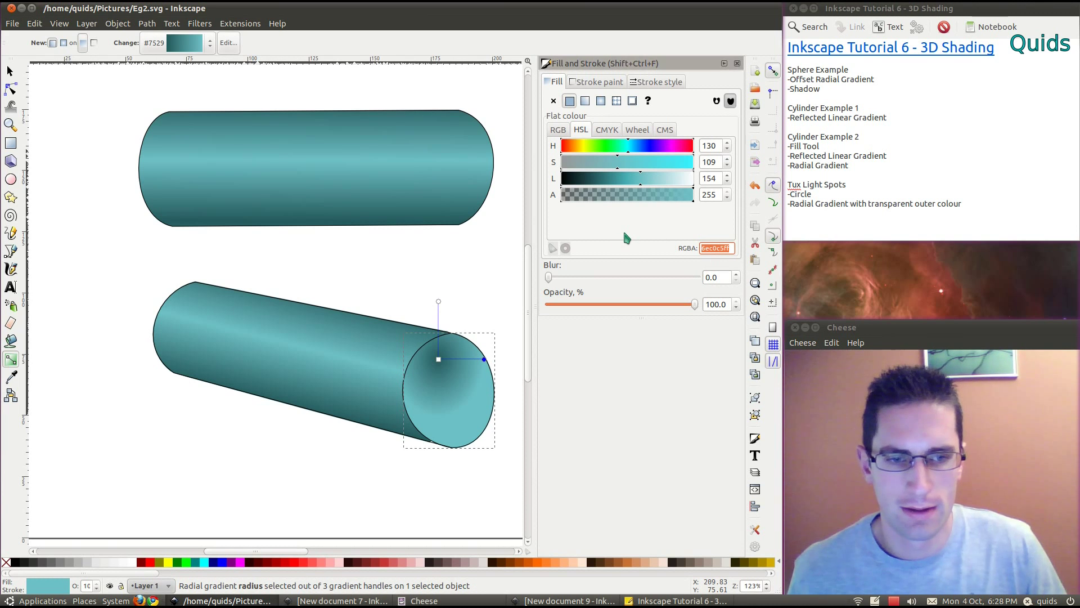
{"action": "left_click", "coordinate": [860, 214]}
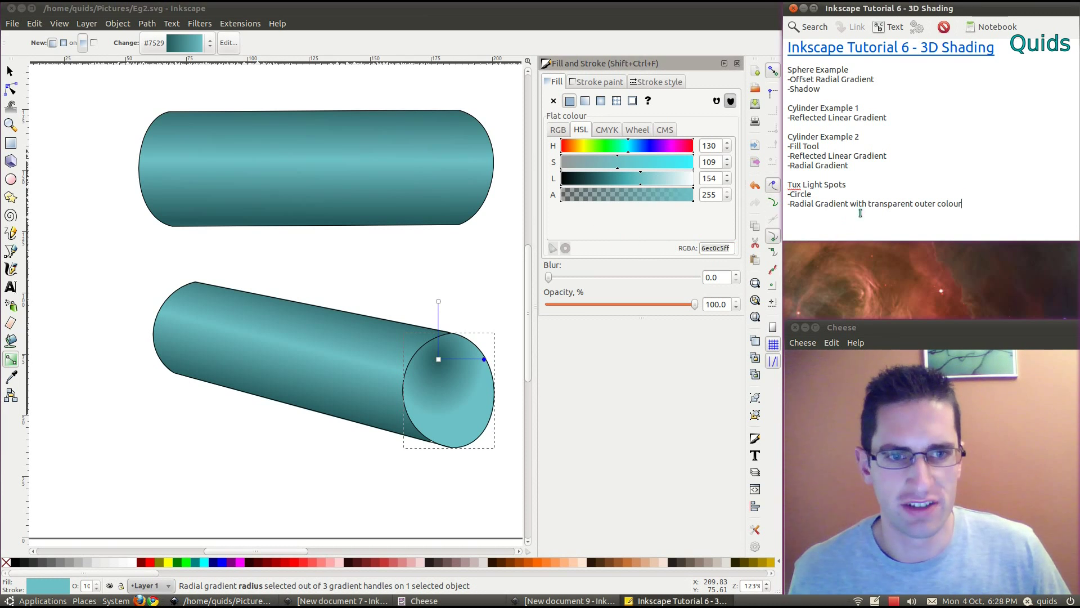
{"action": "key", "text": "Return"}
{"action": "key", "text": "ctrl+v"}
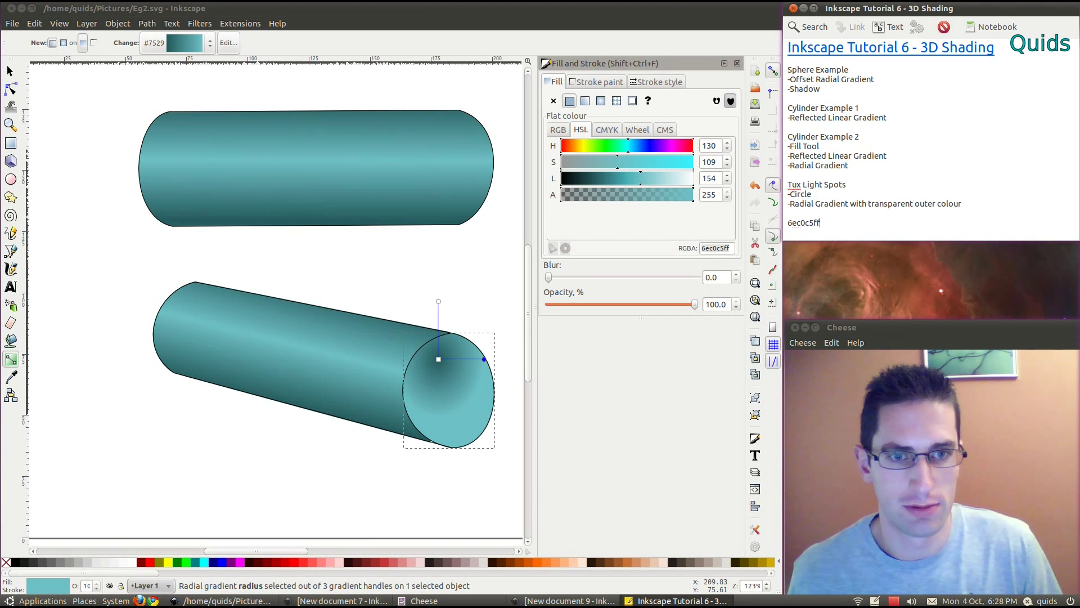
Copy the gradient's dark centre colour 255a5cff and apply it to the outer radius stop.
{"action": "left_click", "coordinate": [439, 359]}
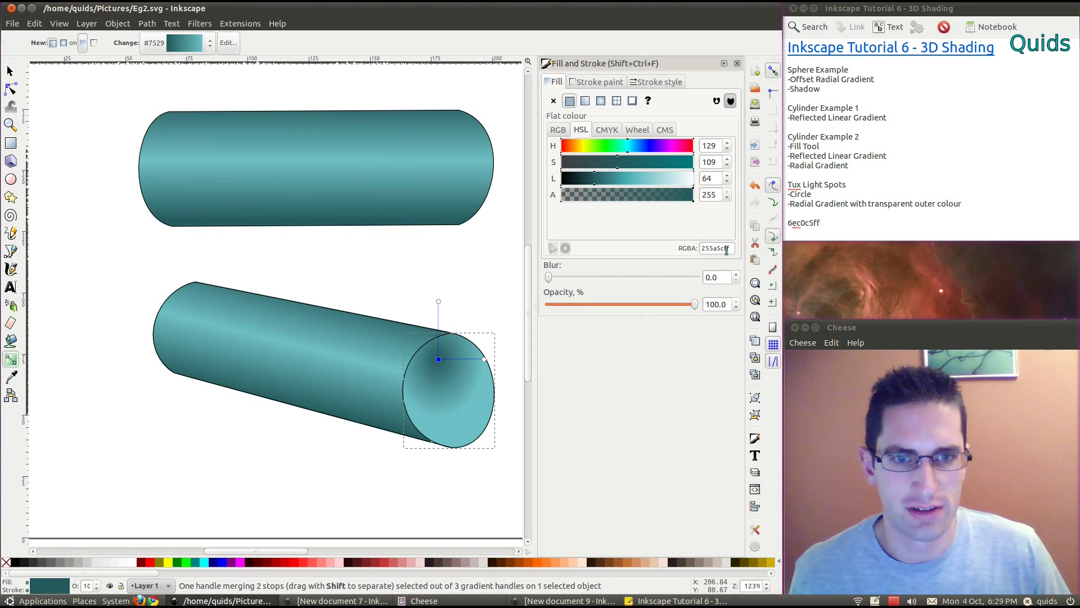
{"action": "left_click_drag", "start_coordinate": [726, 250], "coordinate": [680, 244]}
{"action": "key", "text": "ctrl+c"}
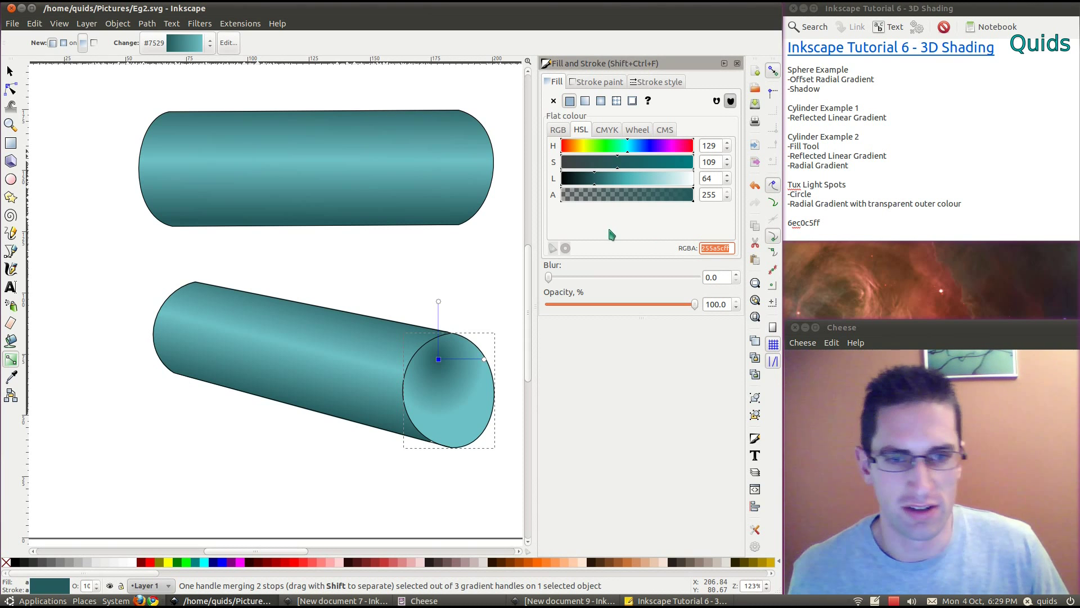
{"action": "left_click", "coordinate": [484, 359]}
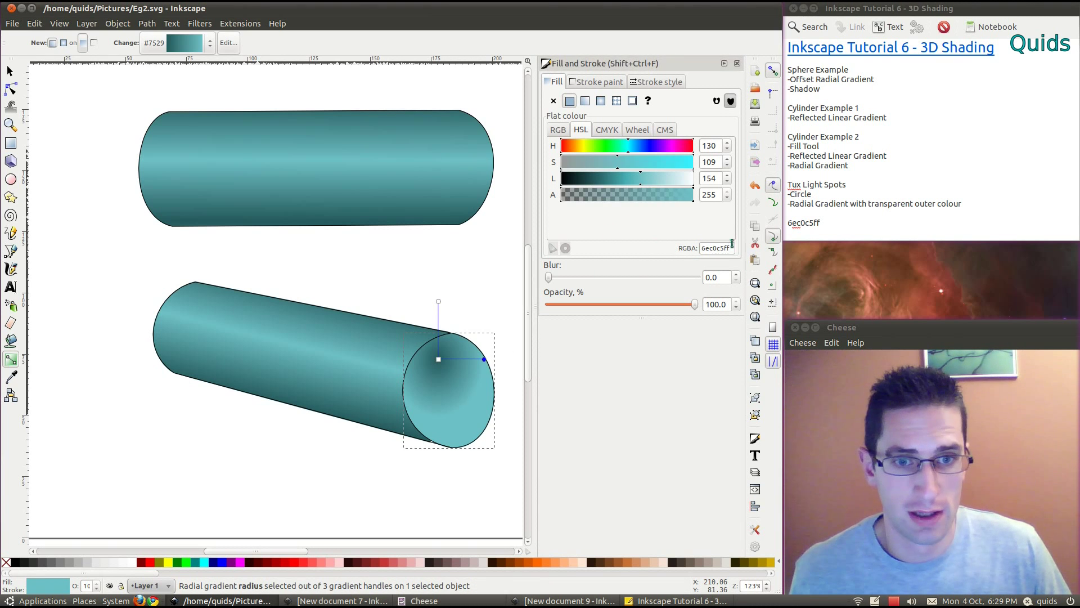
{"action": "left_click_drag", "start_coordinate": [732, 248], "coordinate": [652, 251]}
{"action": "key", "text": "ctrl+v"}
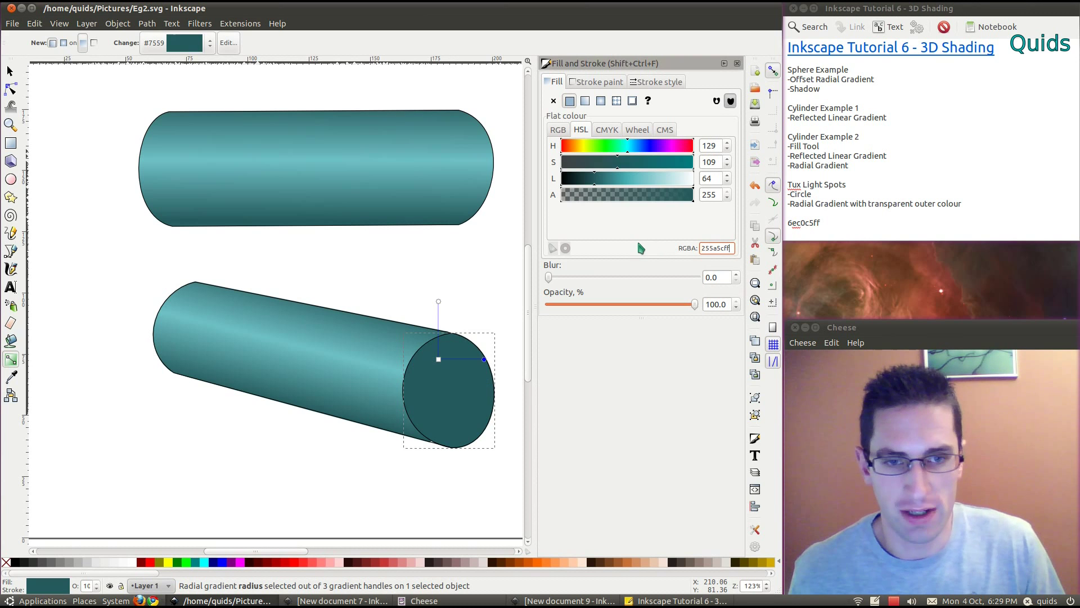
Copy 6ec0c5ff from the tutorial notes and apply it as the RGBA colour of the end face gradient's centre stop.
{"action": "left_click", "coordinate": [439, 359]}
{"action": "left_click_drag", "start_coordinate": [840, 219], "coordinate": [728, 218]}
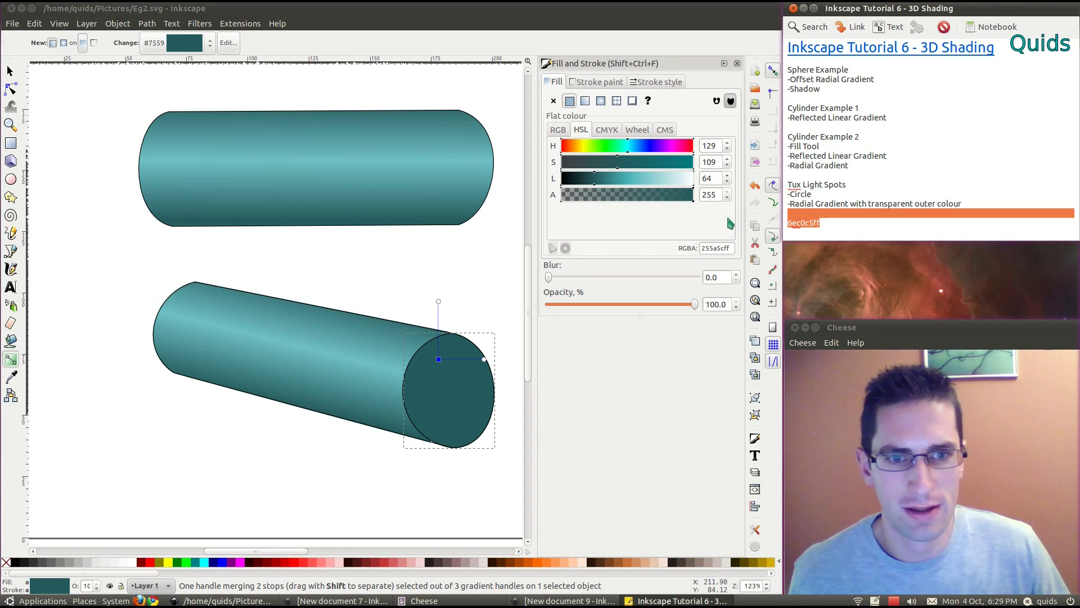
{"action": "key", "text": "Left"}
{"action": "key", "text": "Down"}
{"action": "key", "text": "shift+End"}
{"action": "key", "text": "ctrl+c"}
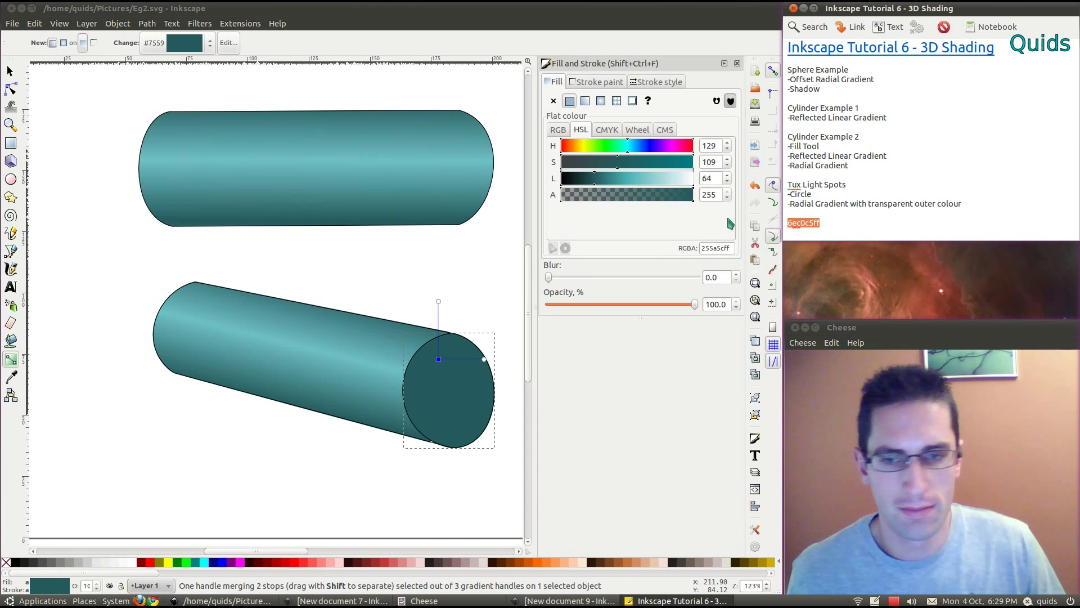
{"action": "left_click", "coordinate": [439, 360]}
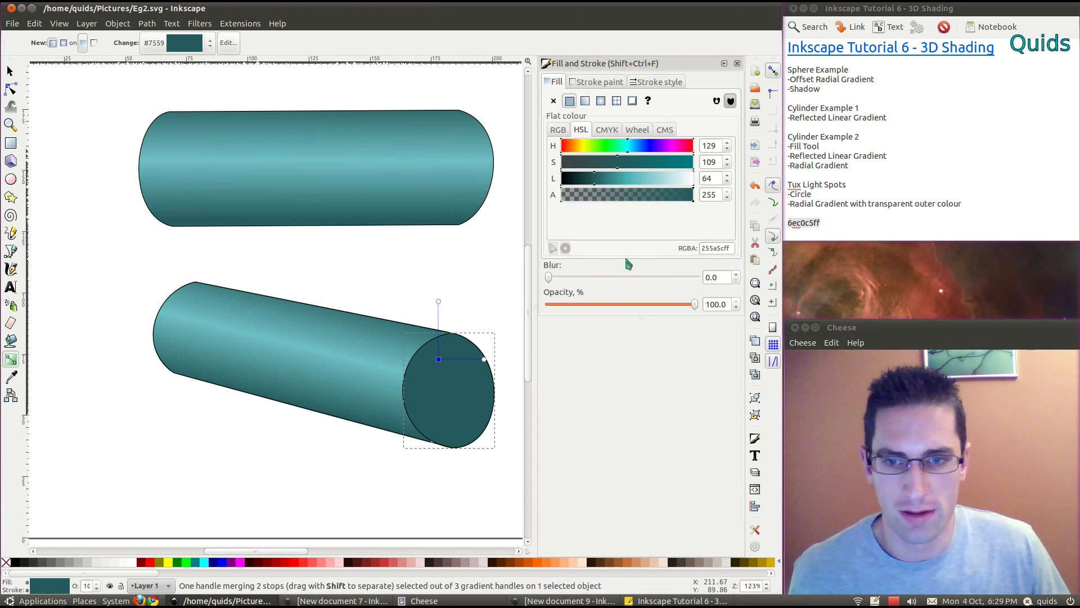
{"action": "left_click", "coordinate": [731, 248]}
{"action": "key", "text": "ctrl+a"}
{"action": "key", "text": "ctrl+v"}
{"action": "key", "text": "Return"}
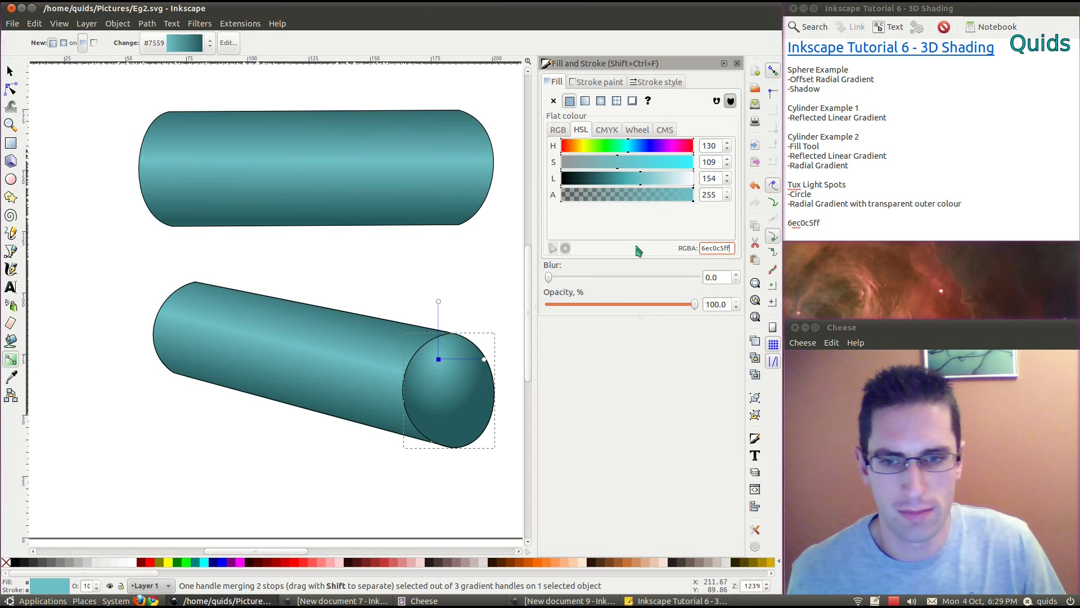
Shift the end face gradient's centre further toward the upper left and lower the centre colour's lightness to 100.
{"action": "left_click_drag", "start_coordinate": [442, 363], "coordinate": [440, 358]}
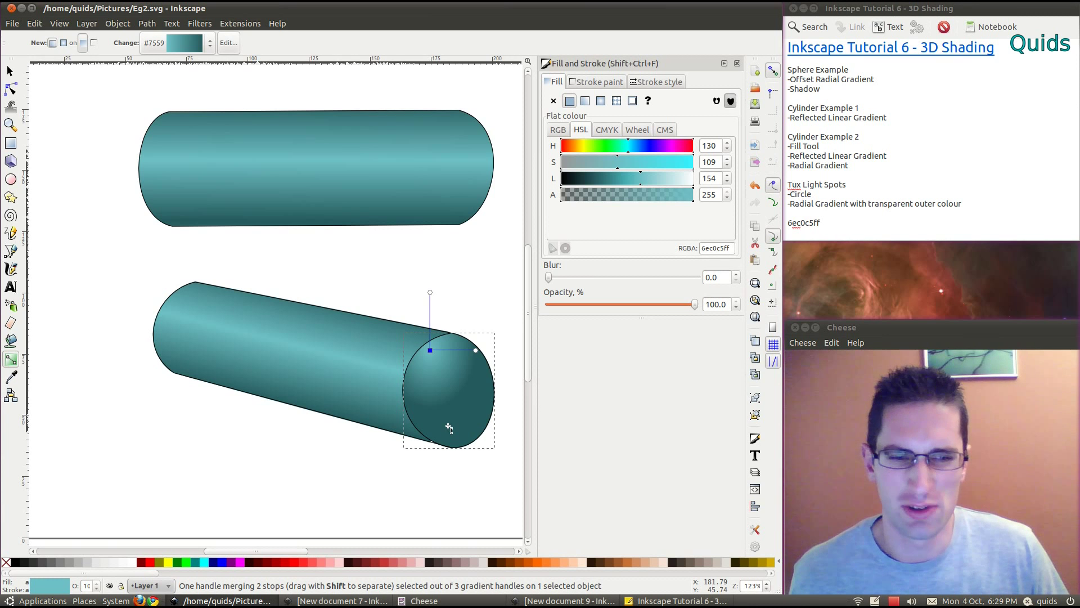
{"action": "left_click_drag", "start_coordinate": [645, 184], "coordinate": [614, 182]}
{"action": "left_click", "coordinate": [613, 179]}
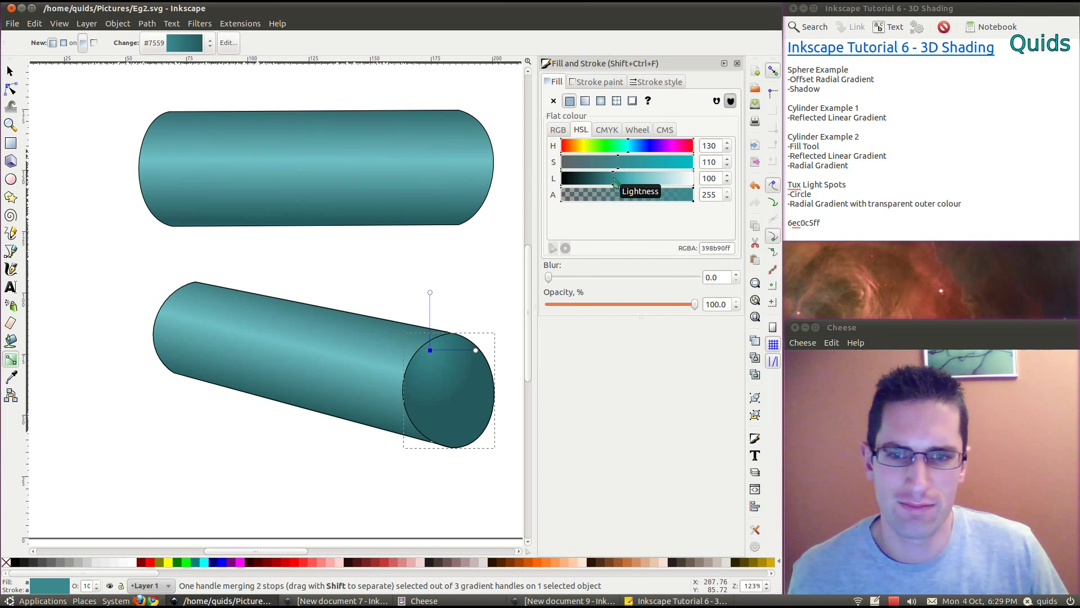
Darken the end face gradient's outer colour by lowering its lightness to slightly below 50.
{"action": "left_click", "coordinate": [475, 351]}
{"action": "left_click_drag", "start_coordinate": [591, 184], "coordinate": [587, 183]}
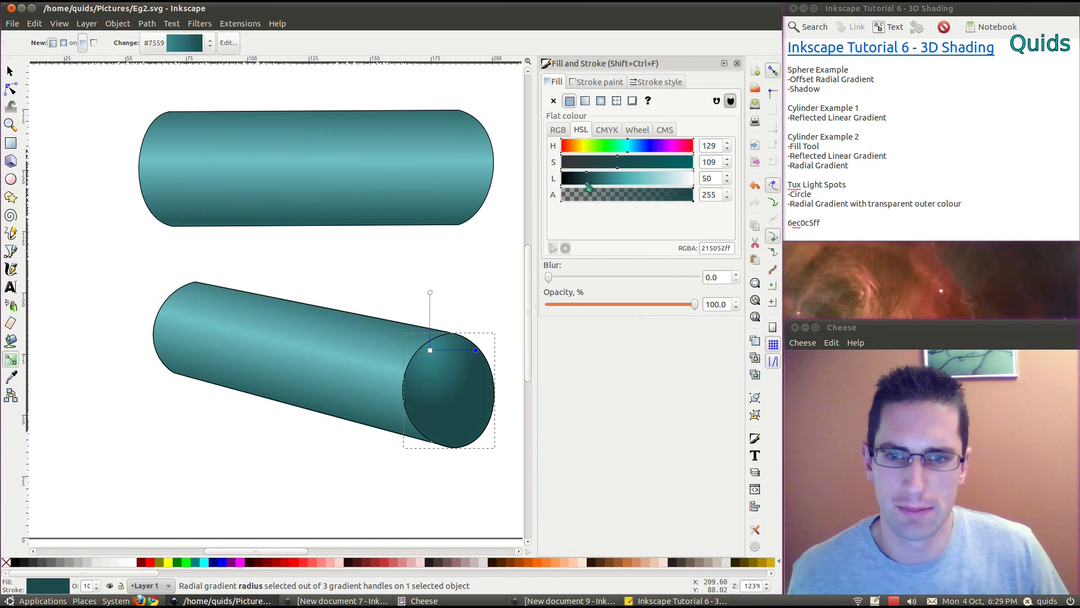
{"action": "left_click_drag", "start_coordinate": [586, 182], "coordinate": [585, 183]}
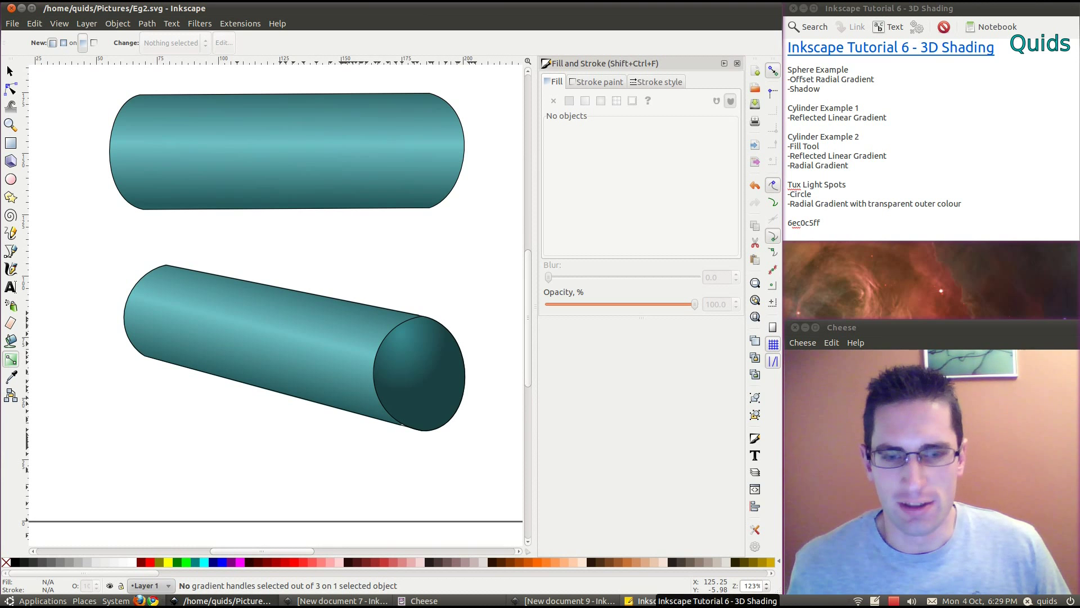
Switch to the Tux penguin drawing in New document 9 and make the Shading layer the current layer.
{"action": "left_click", "coordinate": [568, 600]}
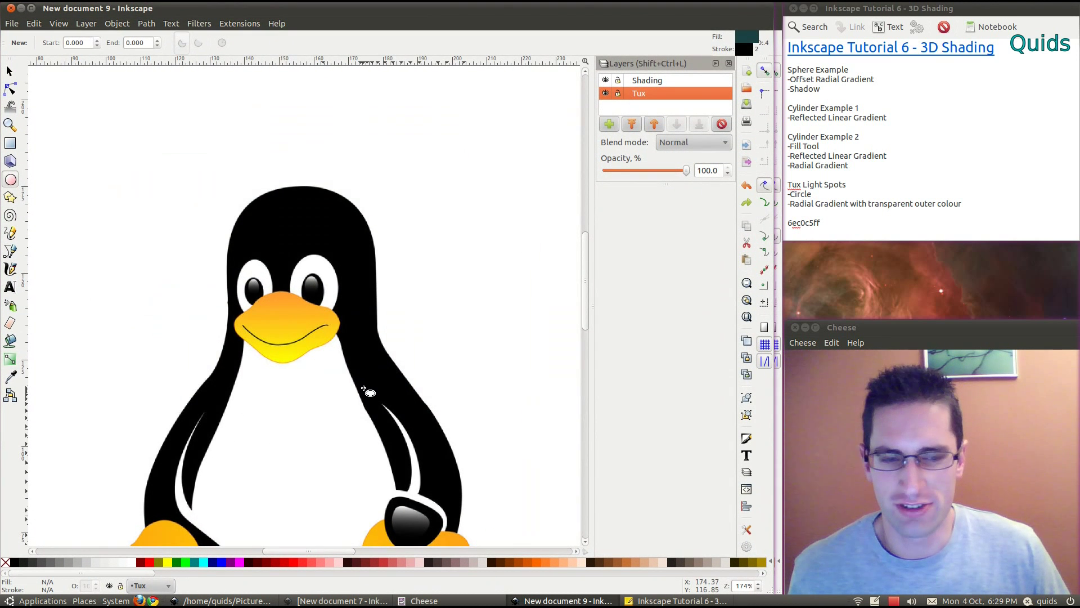
{"action": "scroll", "coordinate": [306, 375], "scroll_direction": "down", "scroll_amount": 2}
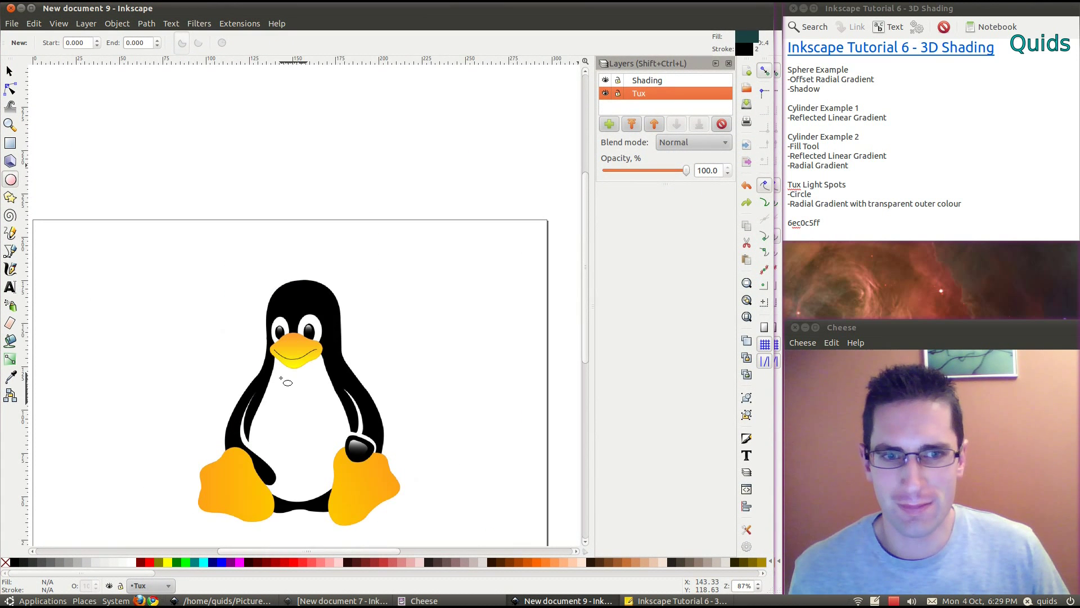
{"action": "scroll", "coordinate": [280, 380], "scroll_direction": "up", "scroll_amount": 2}
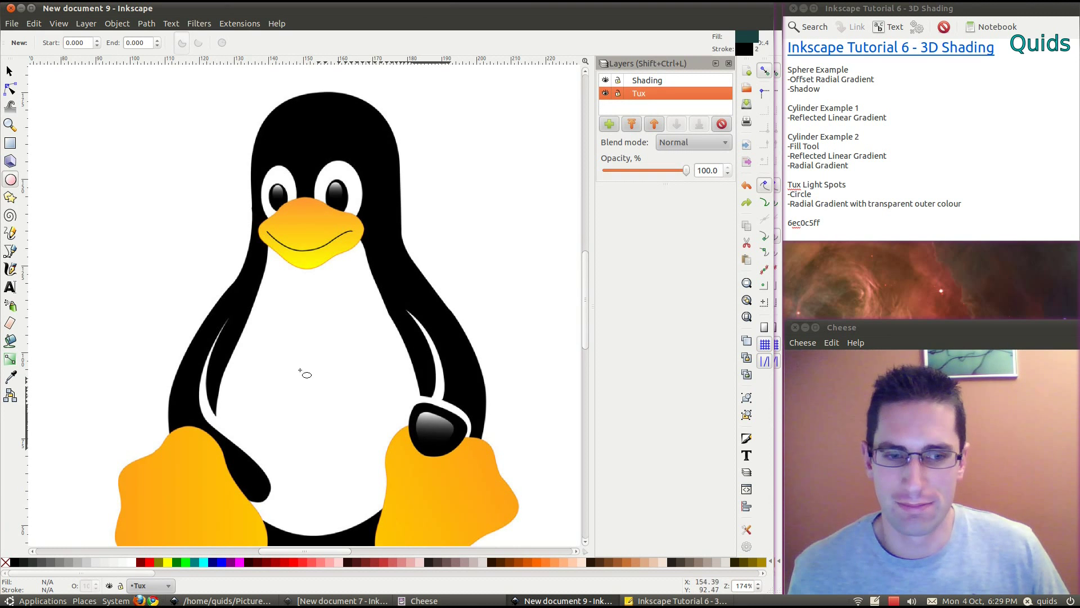
{"action": "scroll", "coordinate": [194, 315], "scroll_direction": "up", "scroll_amount": 8}
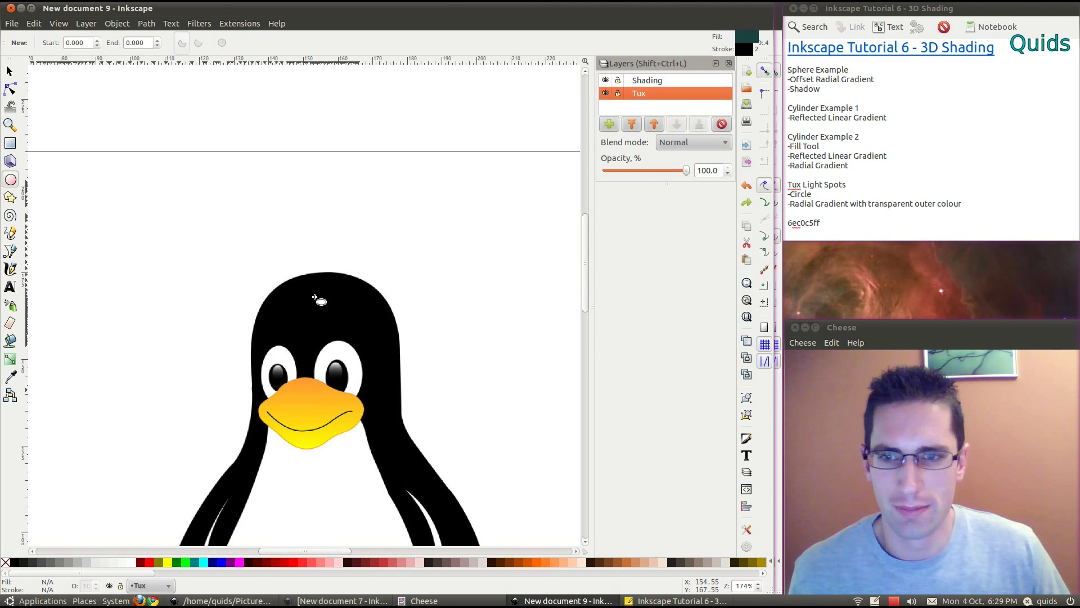
{"action": "left_click", "coordinate": [319, 302]}
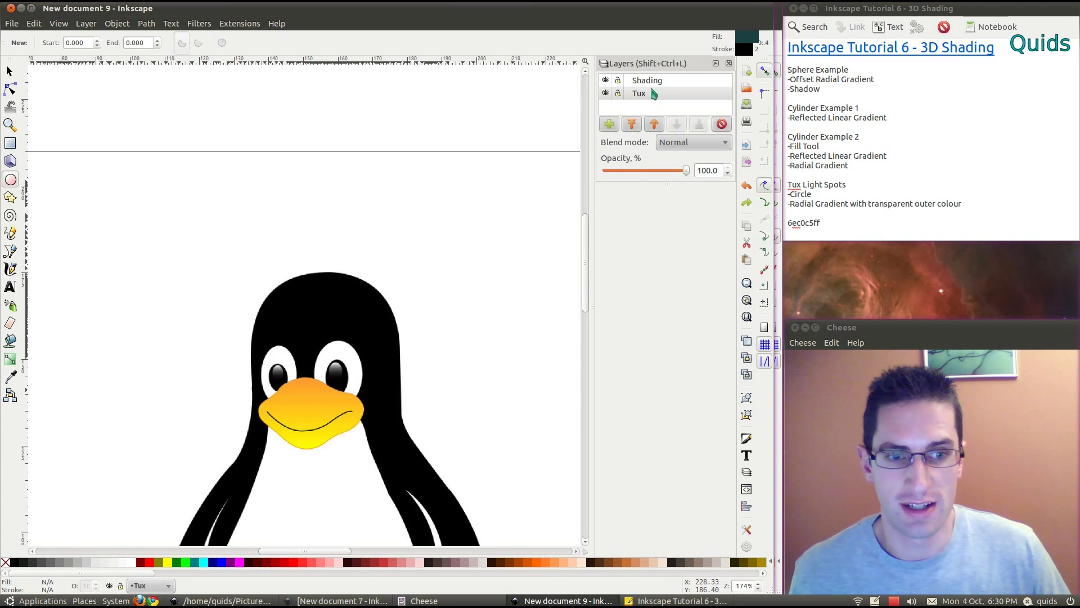
{"action": "left_click", "coordinate": [633, 84]}
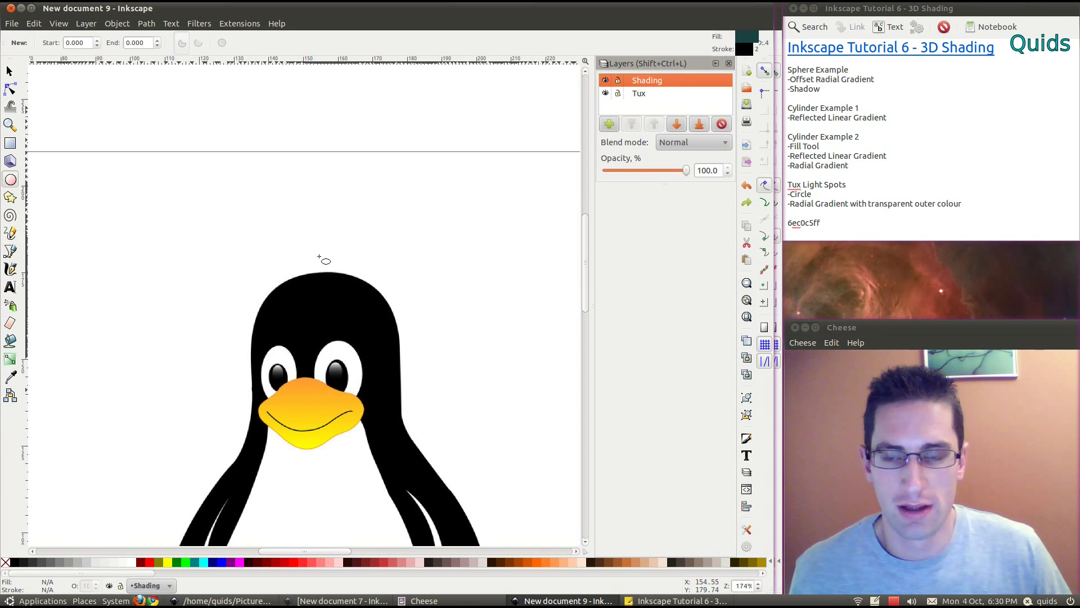
Draw an ellipse about 15 by 10 mm inside the upper right of the penguin's black head, undoing an oversized first try.
{"action": "left_click_drag", "start_coordinate": [317, 251], "coordinate": [404, 322]}
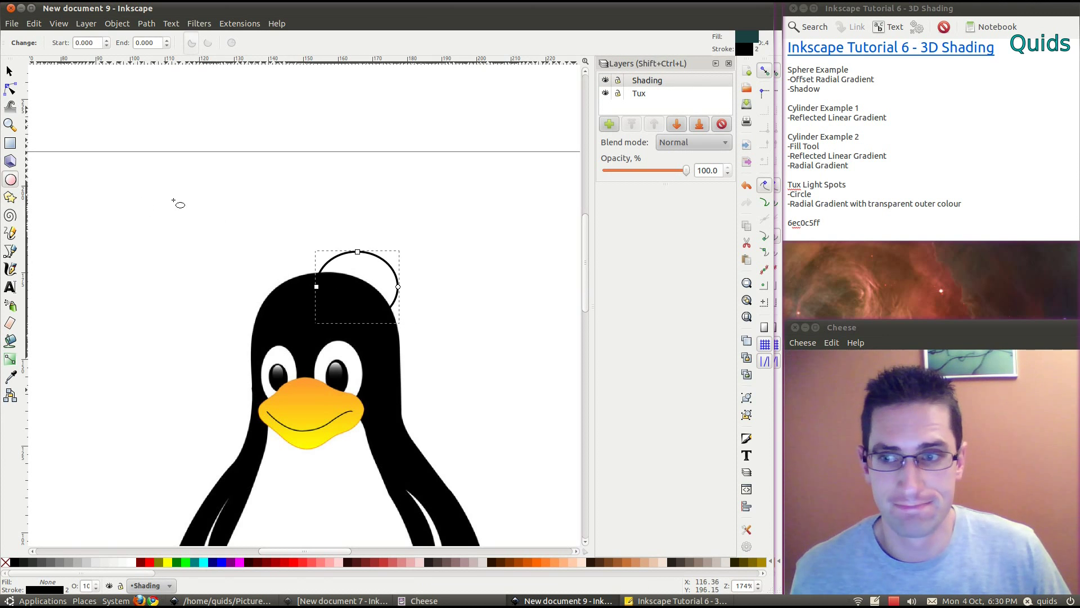
{"action": "key", "text": "ctrl+z"}
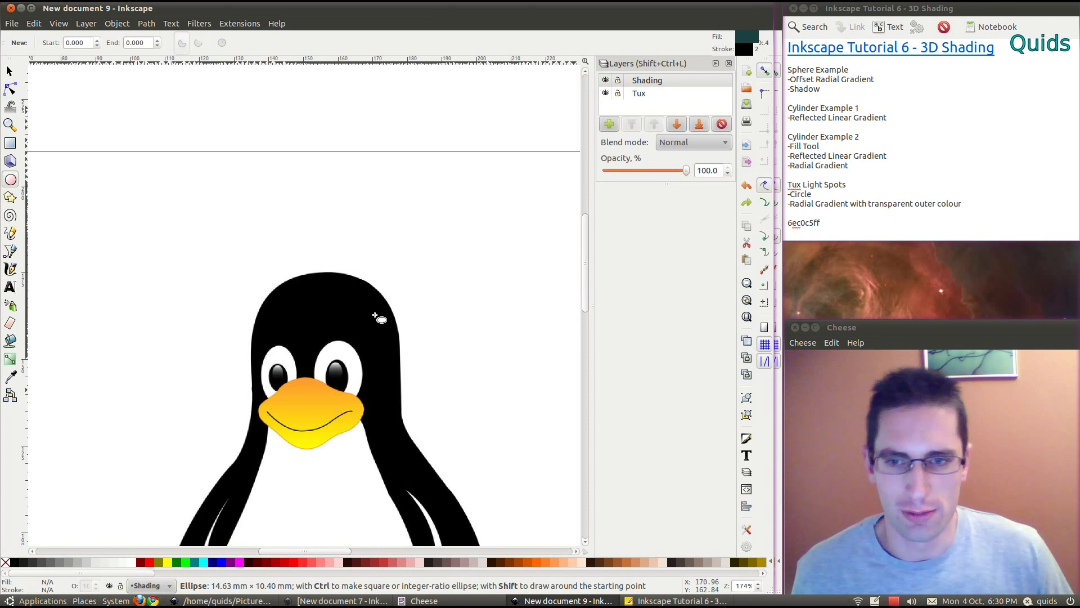
{"action": "left_click_drag", "start_coordinate": [326, 279], "coordinate": [373, 317]}
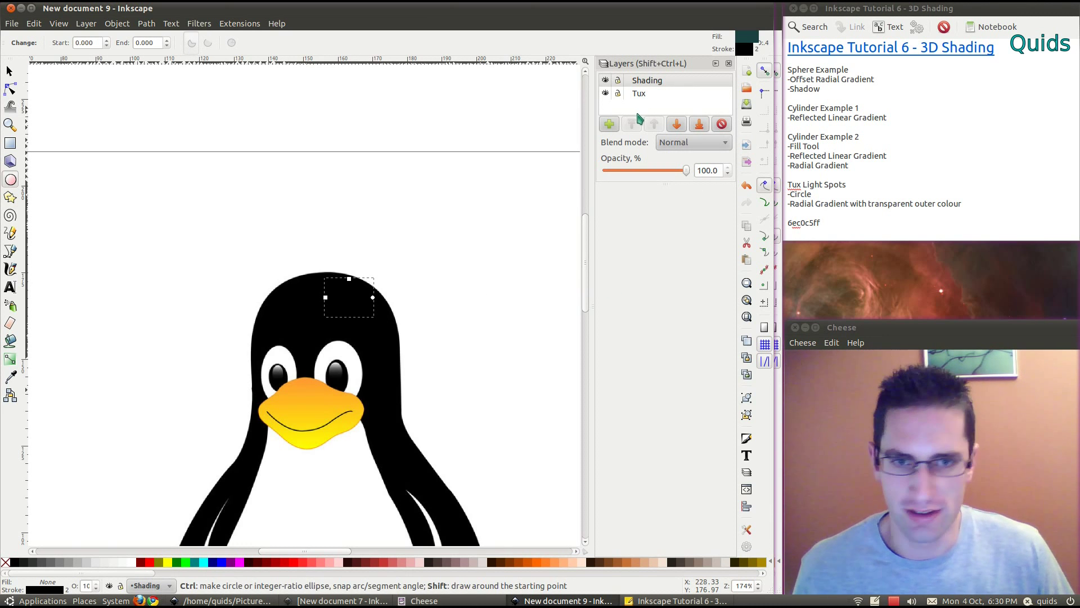
Remove the ellipse's stroke and give it a radial gradient fill.
{"action": "key", "text": "ctrl+shift+f"}
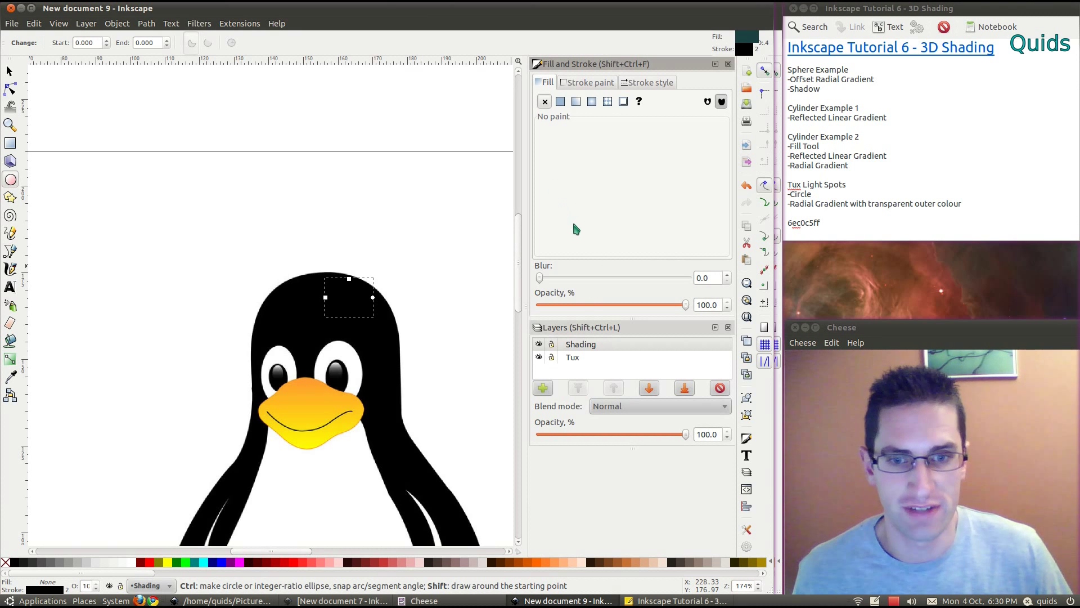
{"action": "left_click", "coordinate": [600, 83]}
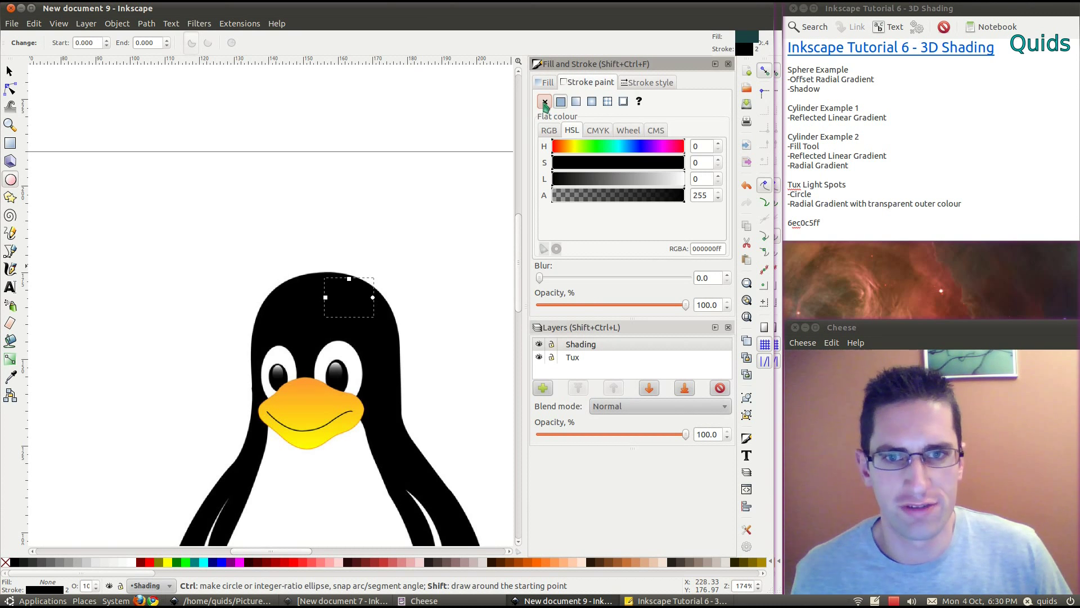
{"action": "left_click", "coordinate": [545, 102]}
{"action": "left_click", "coordinate": [545, 82]}
{"action": "left_click", "coordinate": [592, 102]}
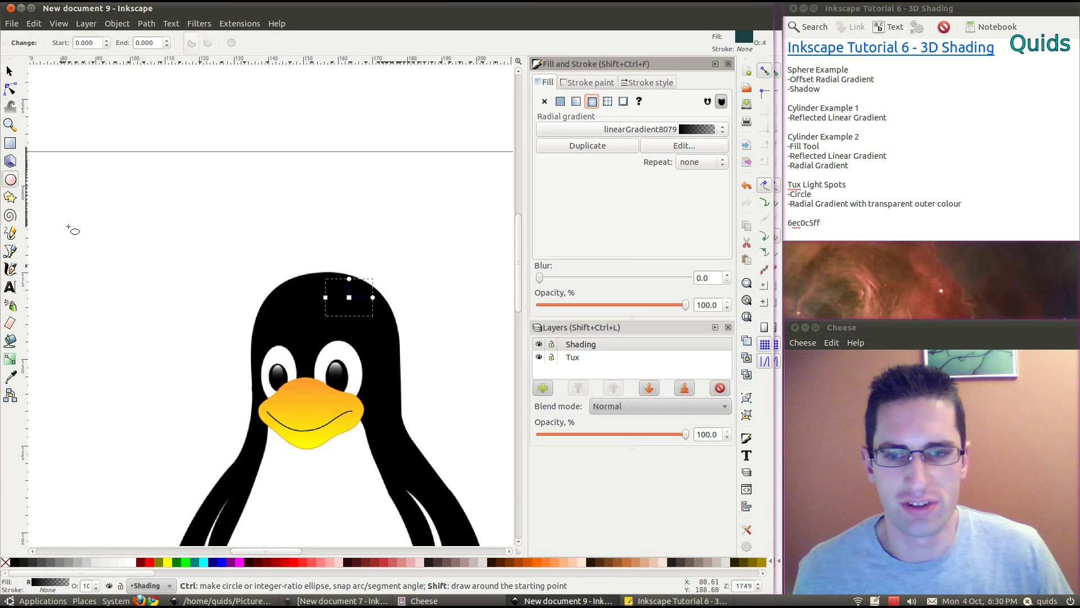
Set the lightness of the ellipse gradient's centre stop to 255 to make a white light spot.
{"action": "left_click", "coordinate": [13, 360]}
{"action": "left_click", "coordinate": [349, 297]}
{"action": "left_click_drag", "start_coordinate": [648, 187], "coordinate": [698, 188]}
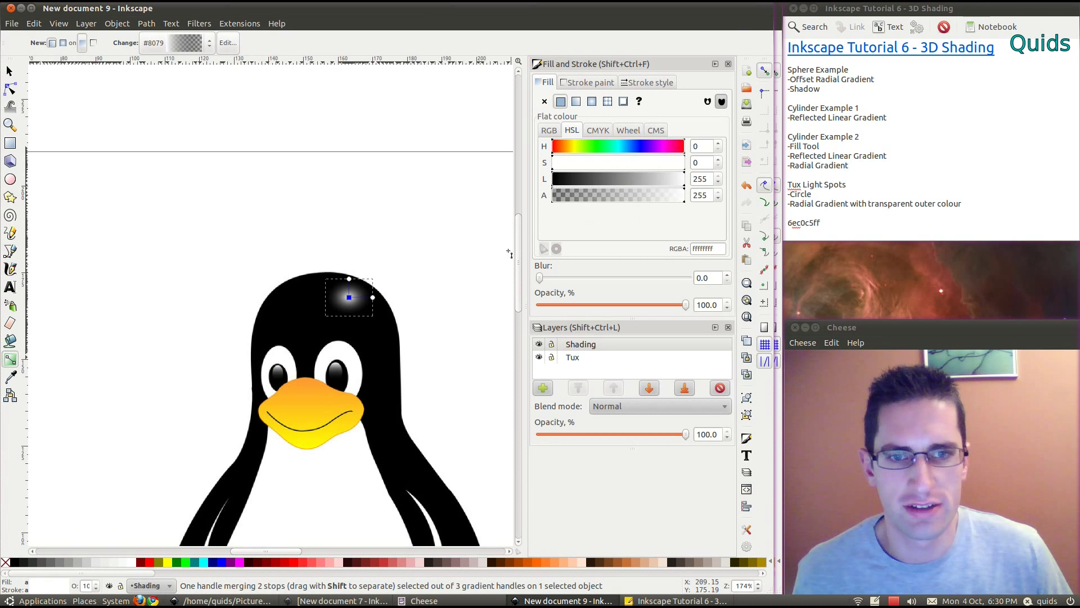
Enlarge the head's light spot to about 23 by 15 mm overall, rotating and repositioning it to follow the head's upper-right curve.
{"action": "left_click", "coordinate": [373, 297]}
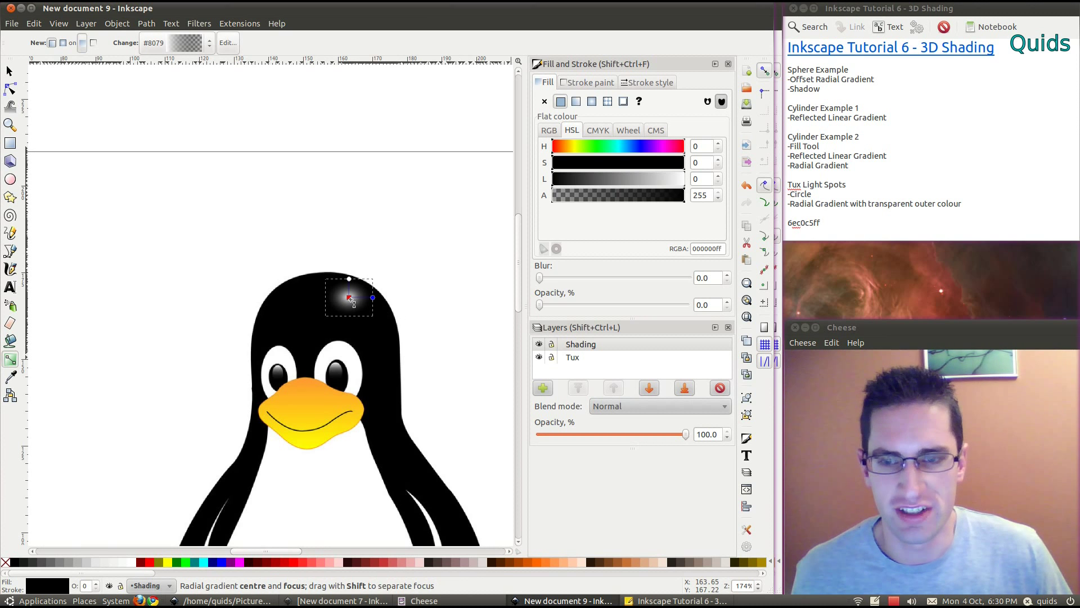
{"action": "left_click", "coordinate": [6, 79]}
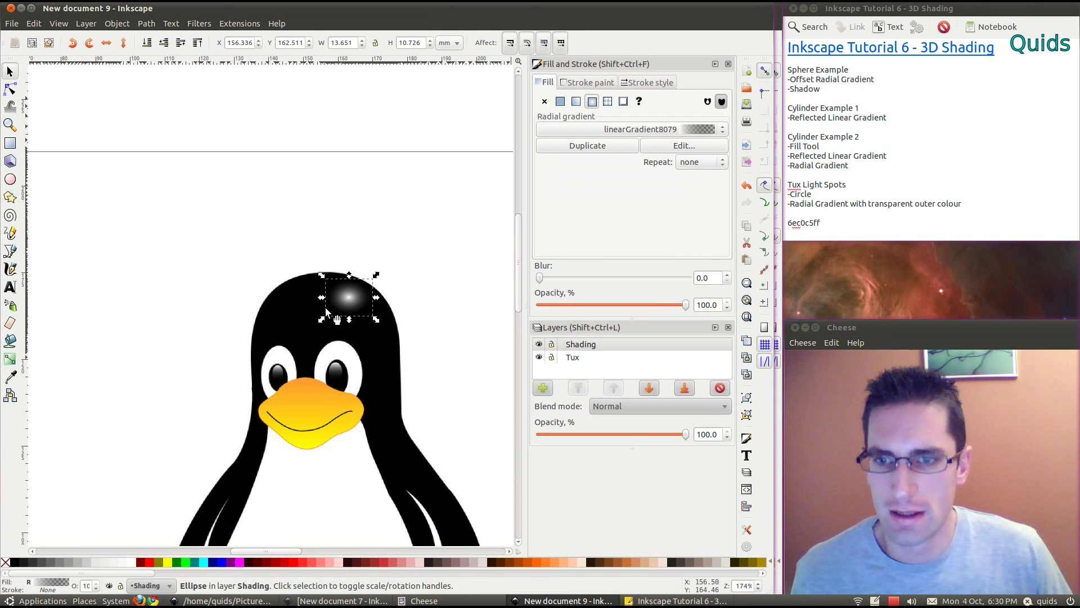
{"action": "left_click_drag", "start_coordinate": [324, 276], "coordinate": [297, 272]}
{"action": "left_click_drag", "start_coordinate": [384, 330], "coordinate": [381, 326]}
{"action": "left_click", "coordinate": [380, 317]}
{"action": "left_click", "coordinate": [349, 296]}
{"action": "left_click", "coordinate": [348, 296]}
{"action": "left_click_drag", "start_coordinate": [383, 324], "coordinate": [370, 331]}
{"action": "left_click_drag", "start_coordinate": [342, 296], "coordinate": [353, 302]}
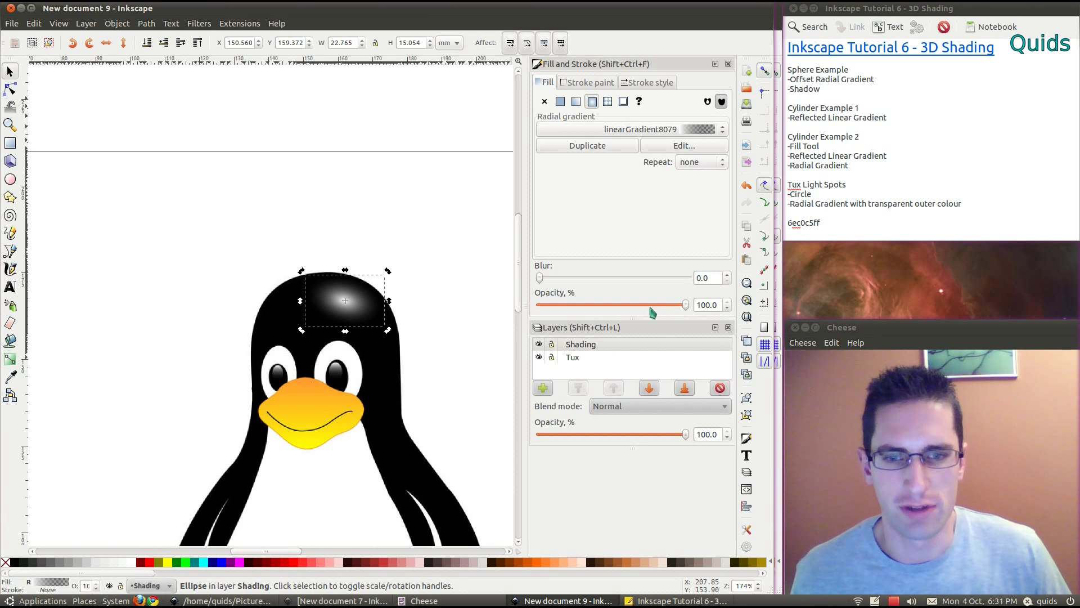
Make Shading the current layer and lower its opacity to about 55%.
{"action": "left_click", "coordinate": [597, 361]}
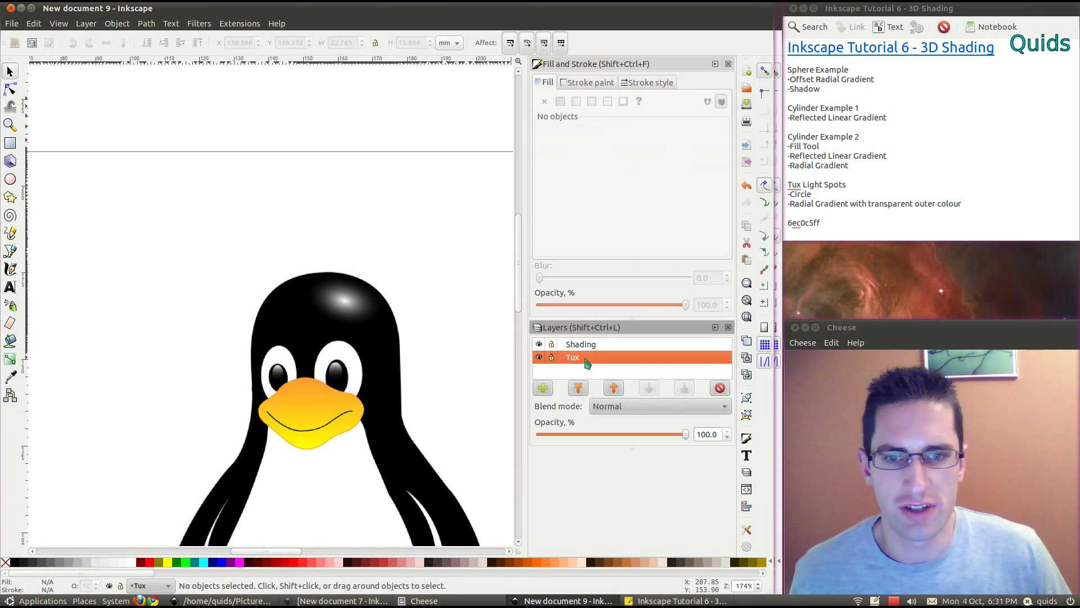
{"action": "left_click", "coordinate": [629, 346]}
{"action": "left_click_drag", "start_coordinate": [688, 434], "coordinate": [639, 435]}
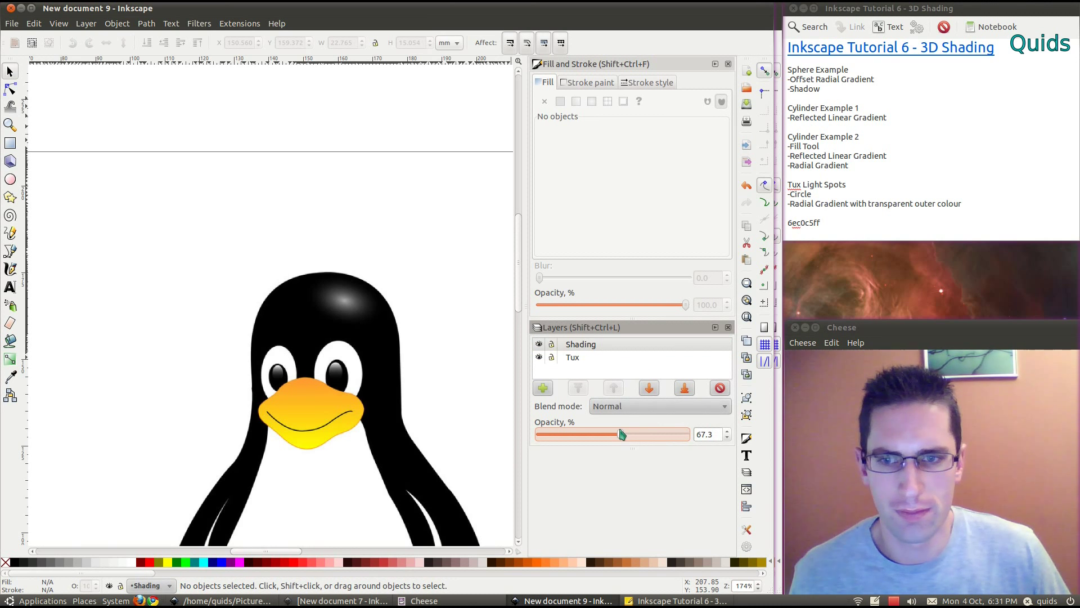
Draw a narrow upright ellipse about 2.4 by 27 mm over the penguin's left-hand wing in the Shading layer.
{"action": "left_click", "coordinate": [472, 323]}
{"action": "scroll", "coordinate": [467, 315], "scroll_direction": "down", "scroll_amount": 4}
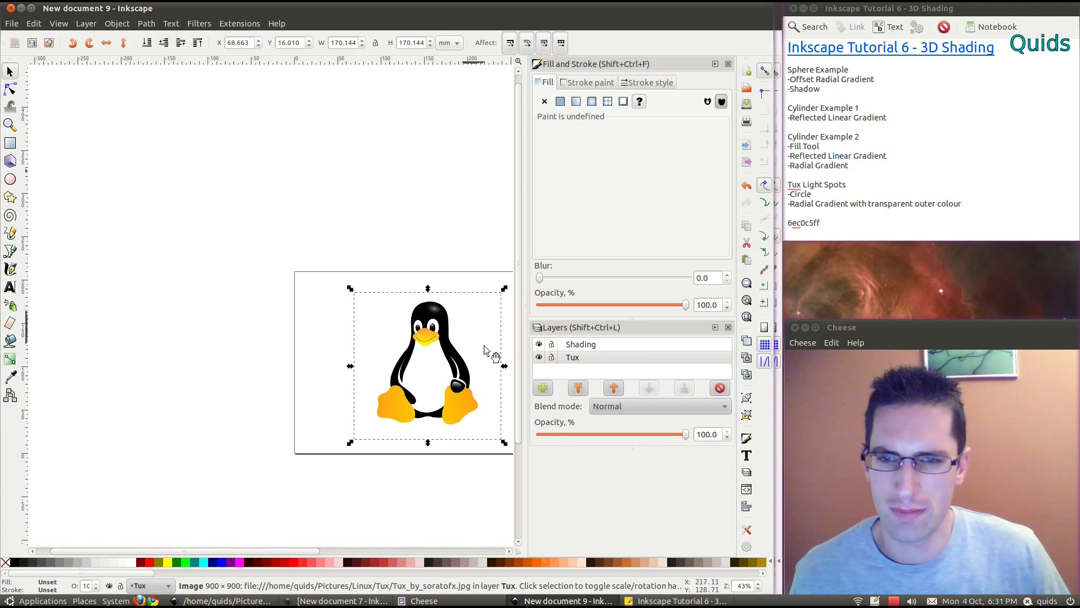
{"action": "scroll", "coordinate": [484, 369], "scroll_direction": "up", "scroll_amount": 2}
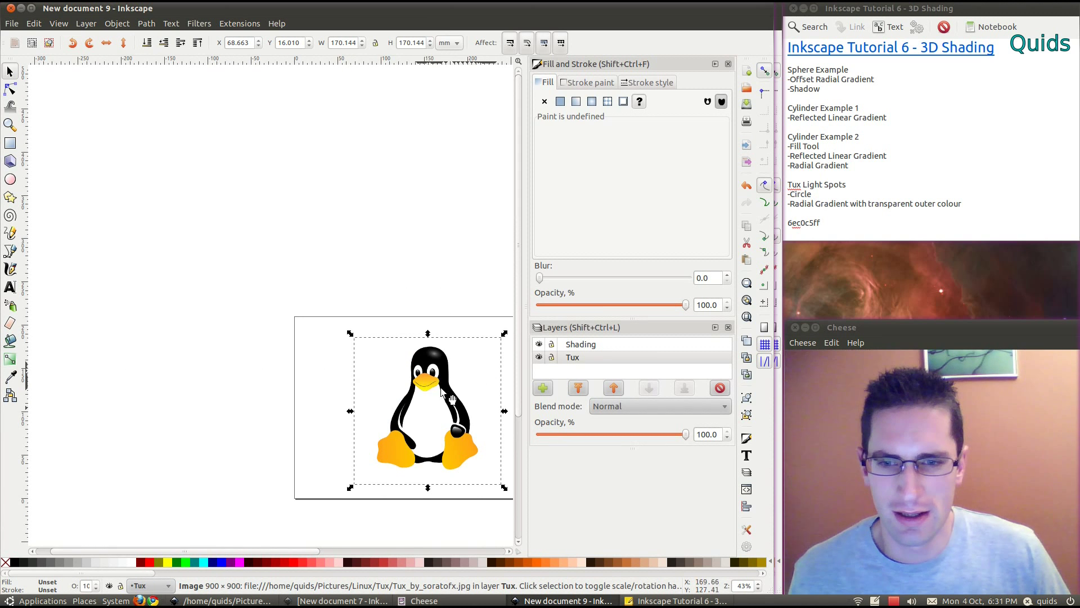
{"action": "scroll", "coordinate": [444, 400], "scroll_direction": "right", "scroll_amount": 2}
{"action": "scroll", "coordinate": [400, 431], "scroll_direction": "up", "scroll_amount": 2}
{"action": "scroll", "coordinate": [351, 481], "scroll_direction": "up", "scroll_amount": 5}
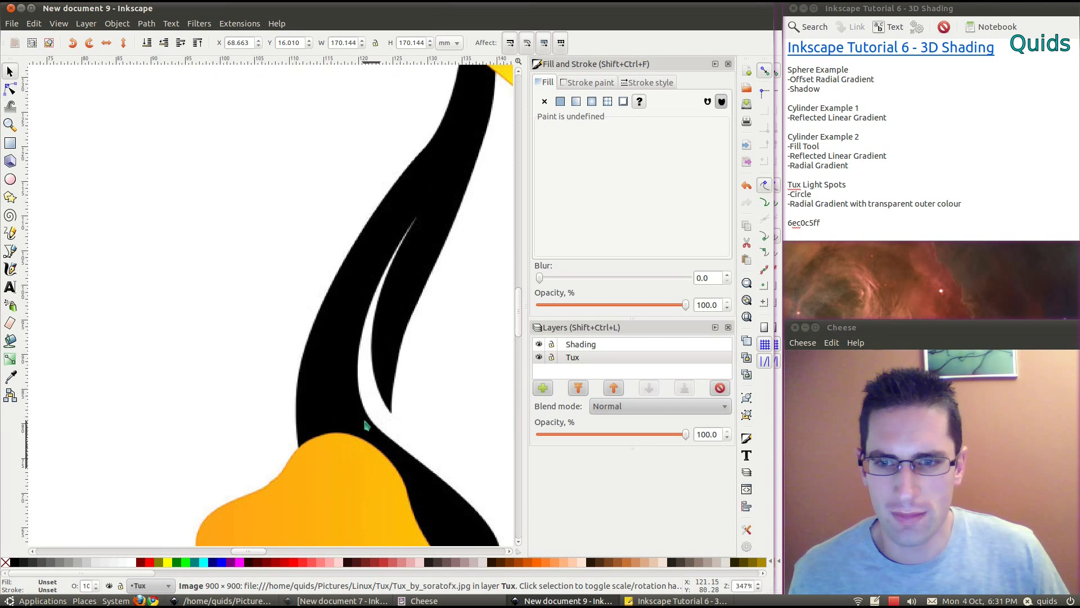
{"action": "scroll", "coordinate": [394, 427], "scroll_direction": "down", "scroll_amount": 1}
{"action": "scroll", "coordinate": [429, 367], "scroll_direction": "right", "scroll_amount": 7}
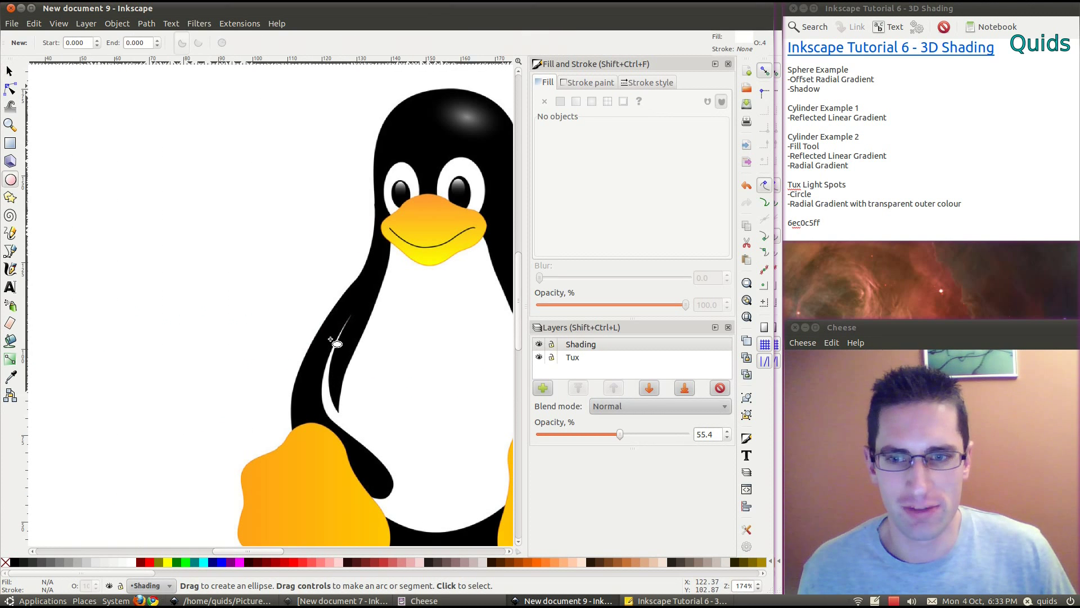
{"action": "mouse_move", "coordinate": [334, 326]}
{"action": "left_mouse_down"}
{"action": "mouse_move", "coordinate": [290, 400]}
{"action": "mouse_move", "coordinate": [317, 370]}
{"action": "mouse_move", "coordinate": [320, 452]}
{"action": "mouse_move", "coordinate": [326, 419]}
{"action": "left_mouse_up"}
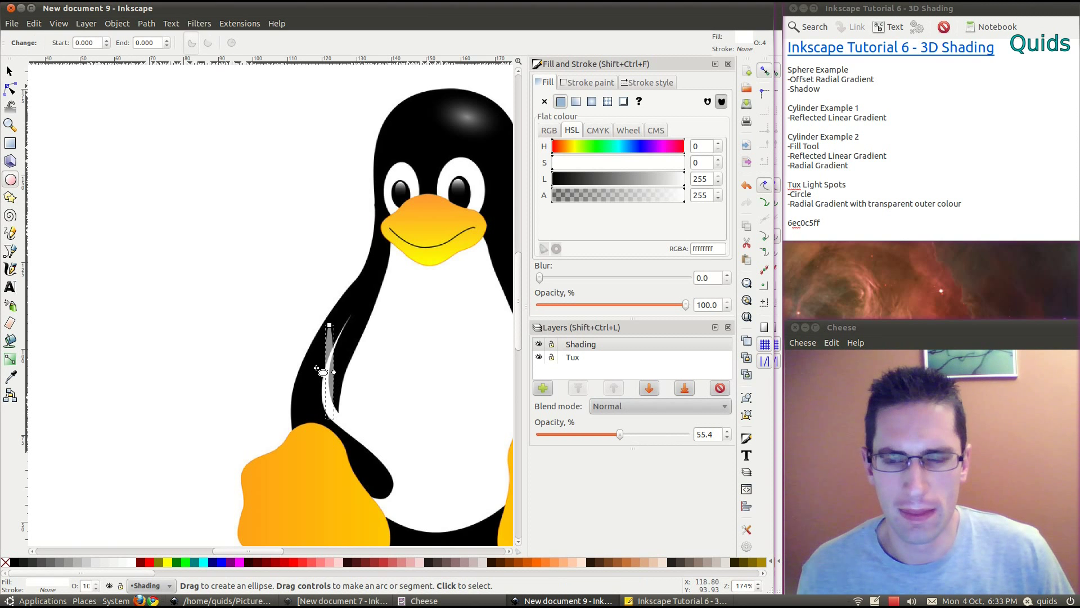
Rotate the narrow ellipse and move it onto the black of the left-hand wing, following the wing's slope.
{"action": "left_click", "coordinate": [9, 71]}
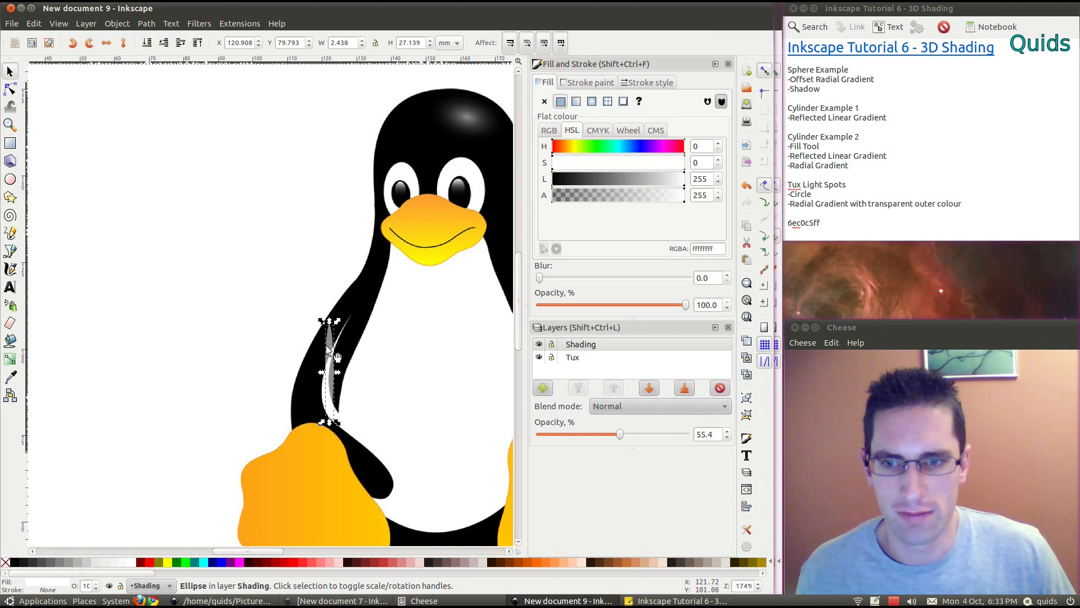
{"action": "left_click", "coordinate": [331, 355]}
{"action": "left_click_drag", "start_coordinate": [339, 321], "coordinate": [350, 292]}
{"action": "left_click", "coordinate": [337, 325]}
{"action": "left_click", "coordinate": [321, 349]}
{"action": "left_click", "coordinate": [318, 353]}
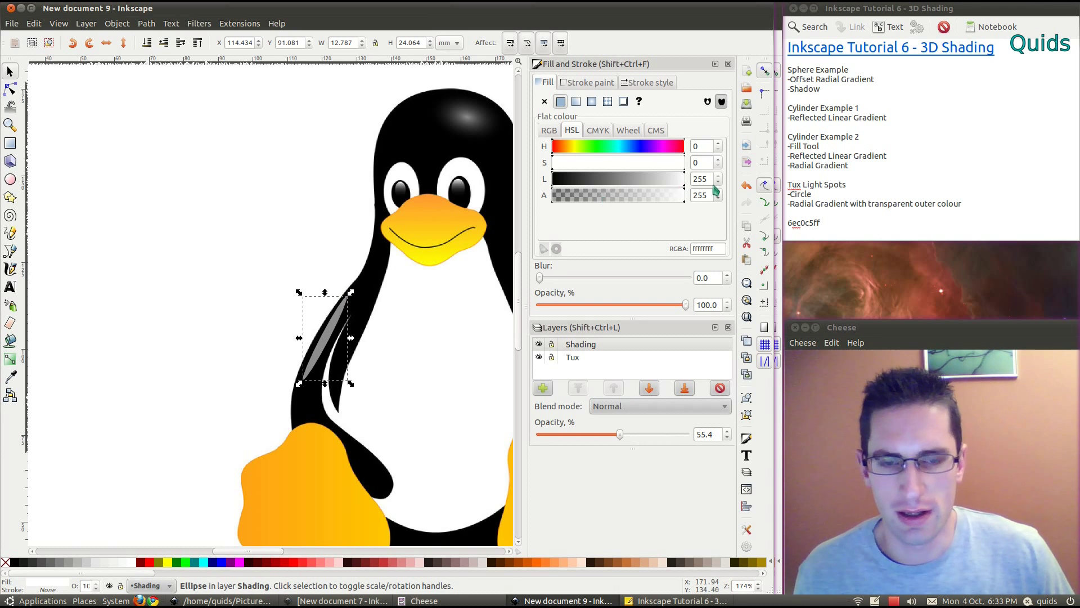
Give the wing ellipse a radial gradient fill using the existing gradient linearGradient8079, and view the whole penguin.
{"action": "left_click", "coordinate": [592, 103]}
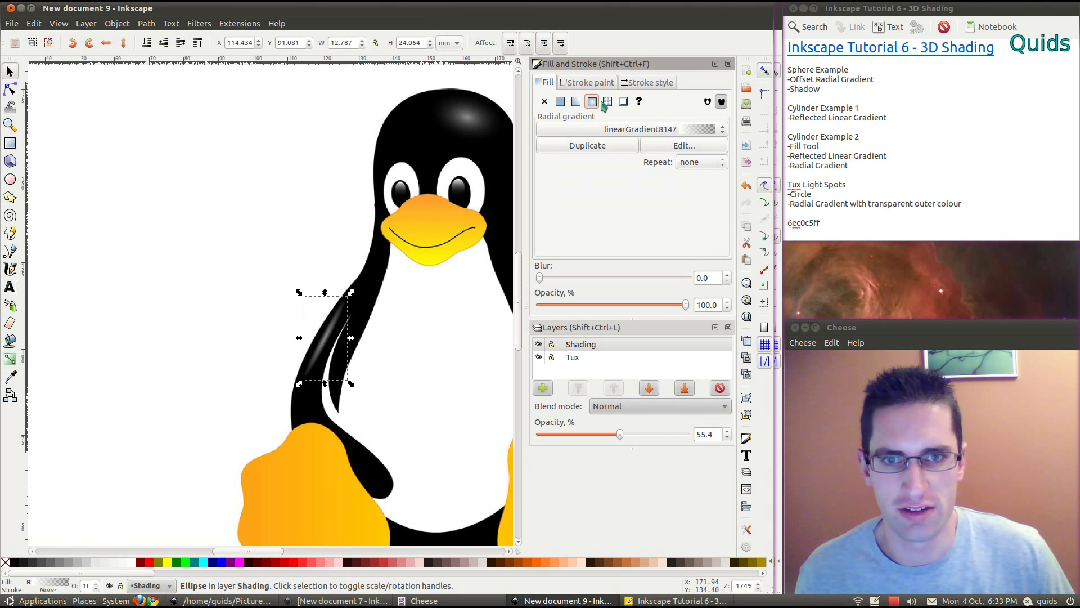
{"action": "left_click", "coordinate": [654, 129]}
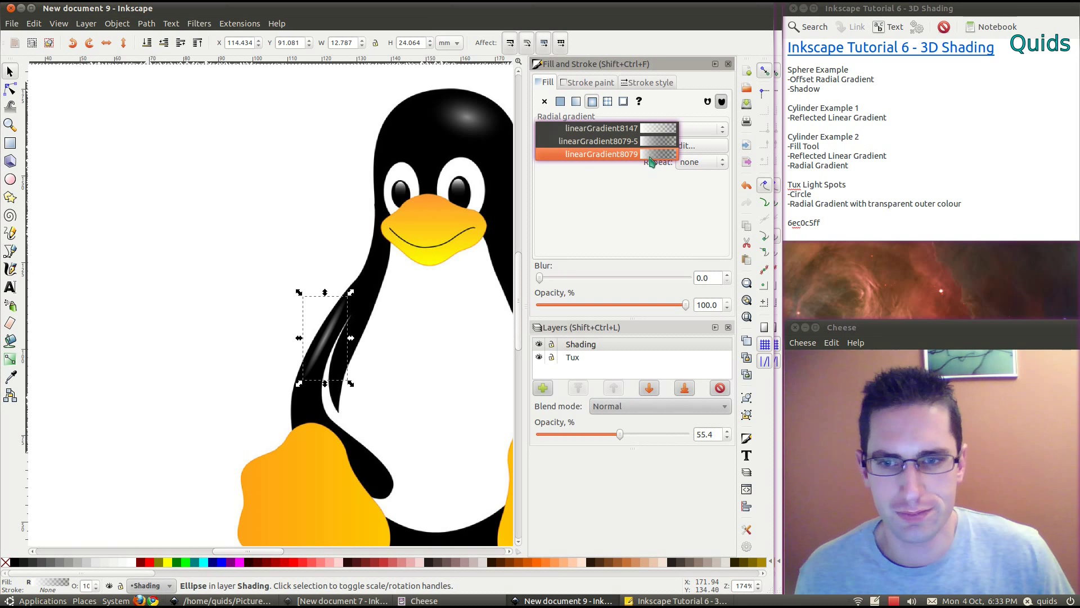
{"action": "left_click", "coordinate": [651, 161]}
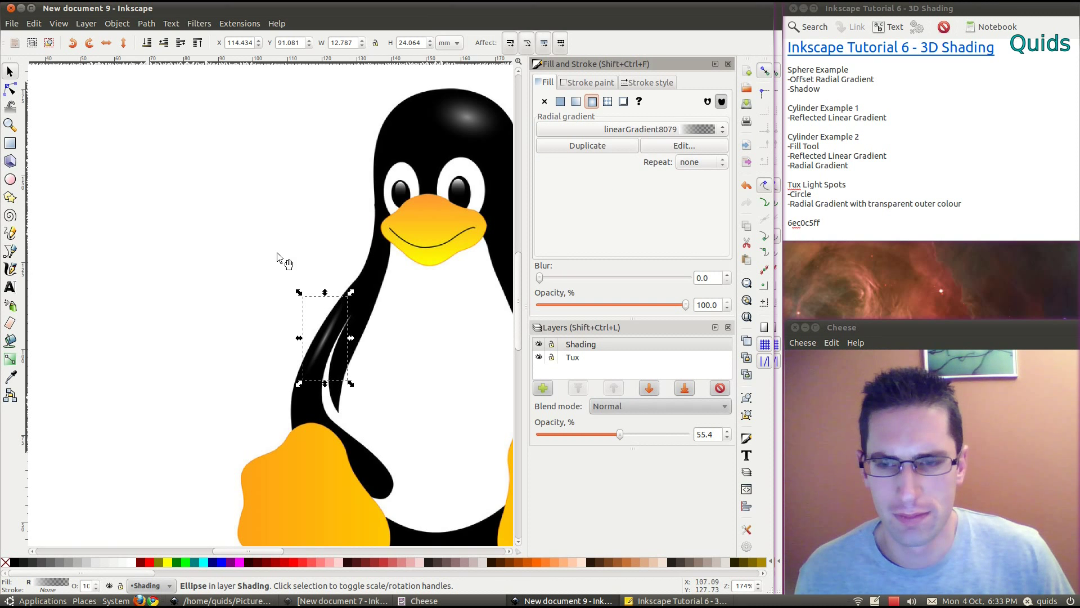
{"action": "left_click", "coordinate": [247, 307]}
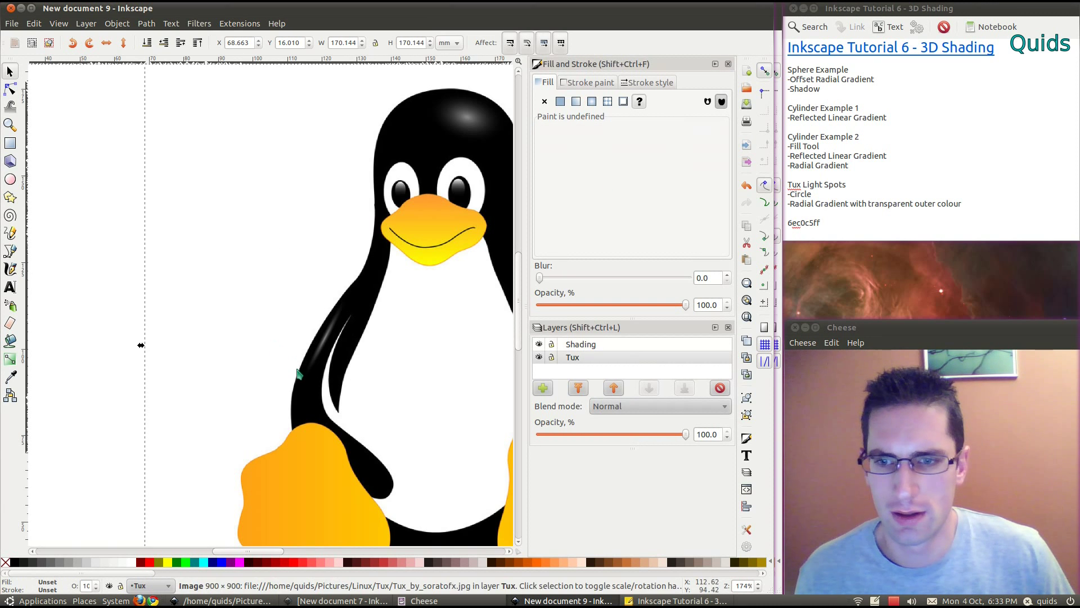
{"action": "scroll", "coordinate": [283, 382], "scroll_direction": "down", "scroll_amount": 2, "text": "ctrl"}
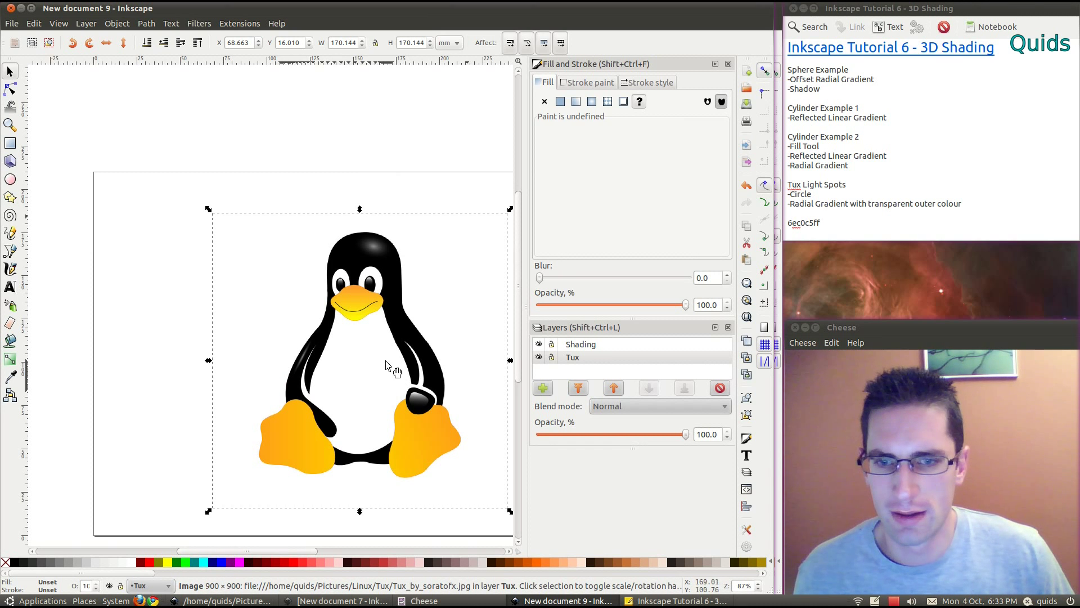
{"action": "scroll", "coordinate": [388, 363], "scroll_direction": "right", "scroll_amount": 2}
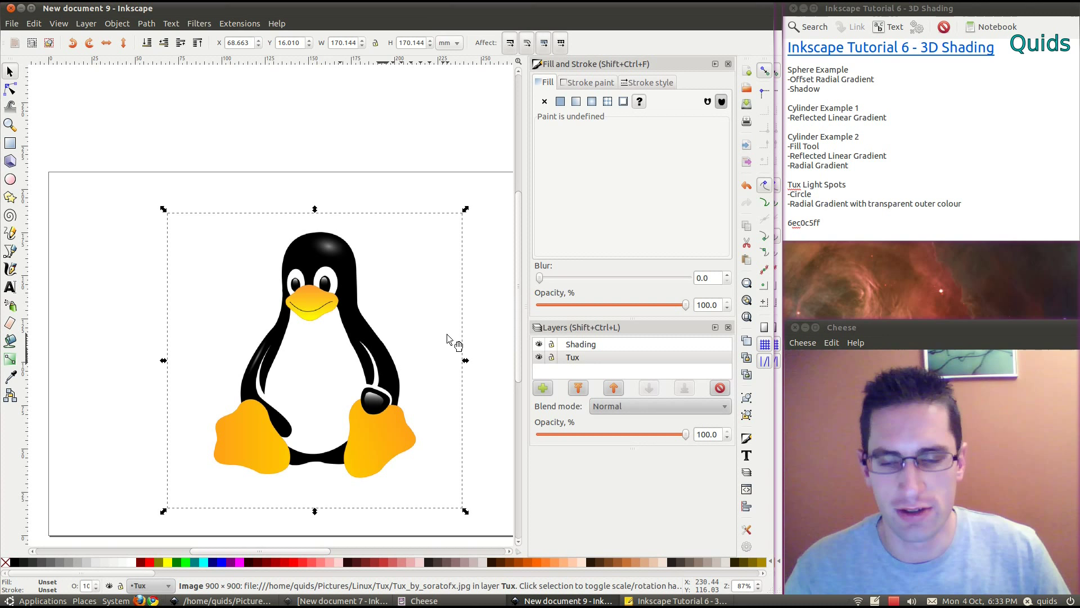